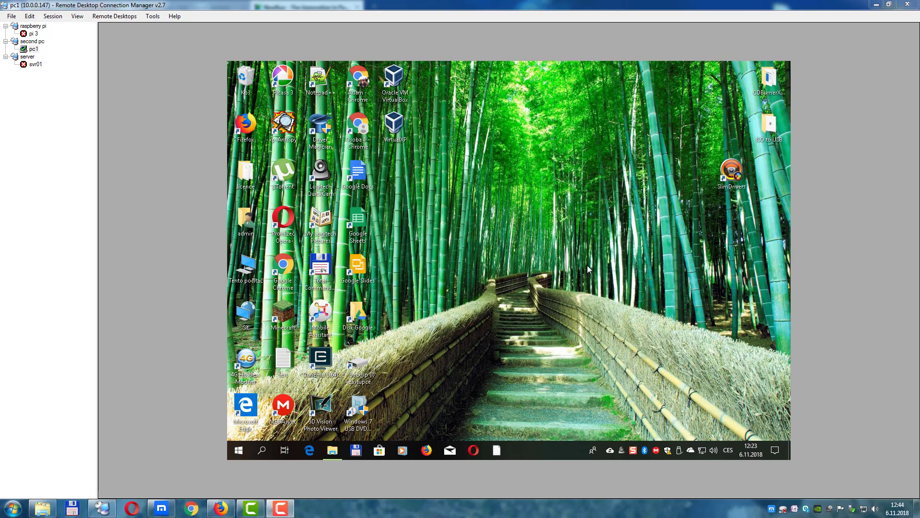
click(7, 510)
click(6, 510)
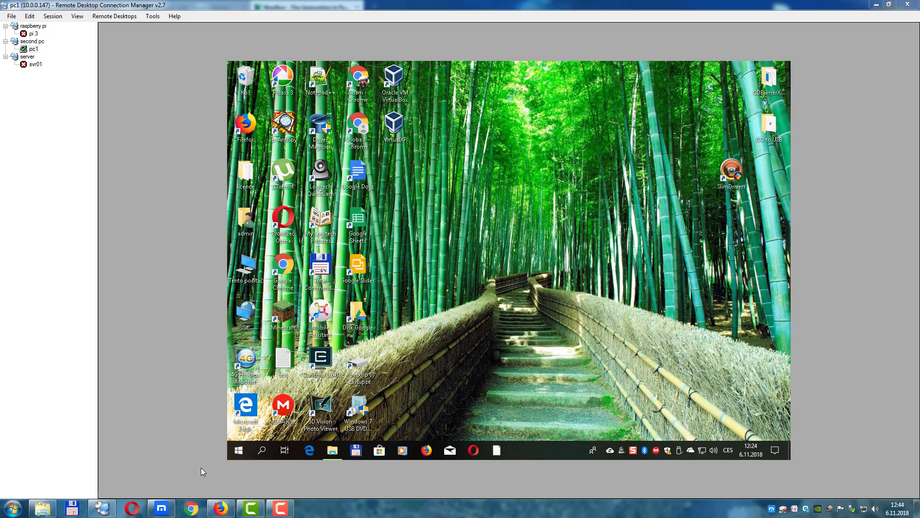
click(221, 508)
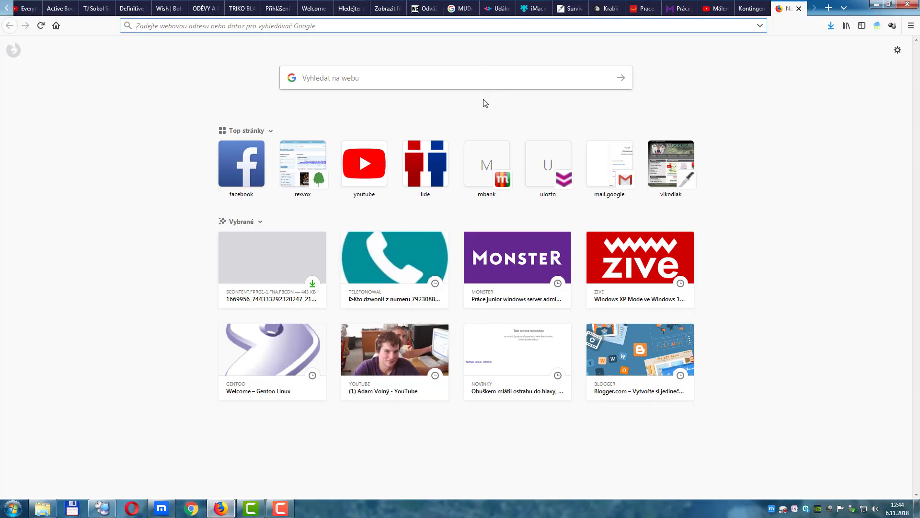
click(421, 83)
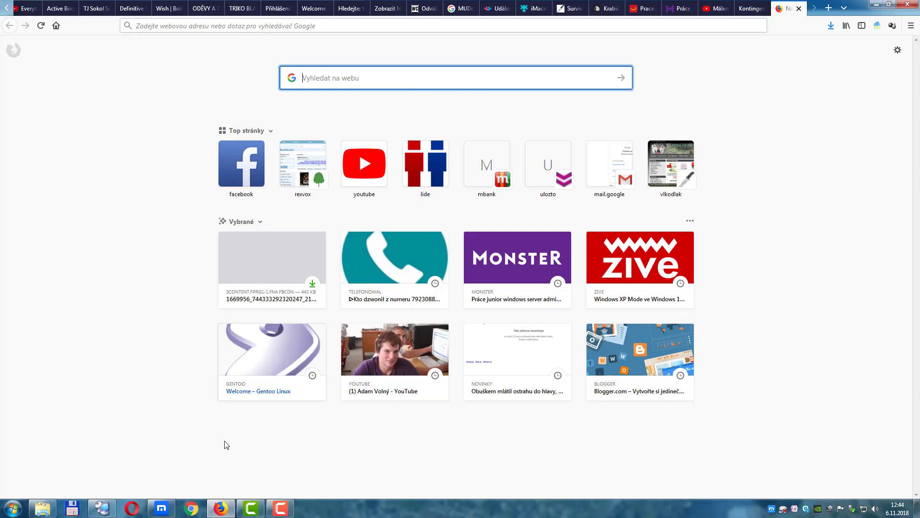
click(101, 508)
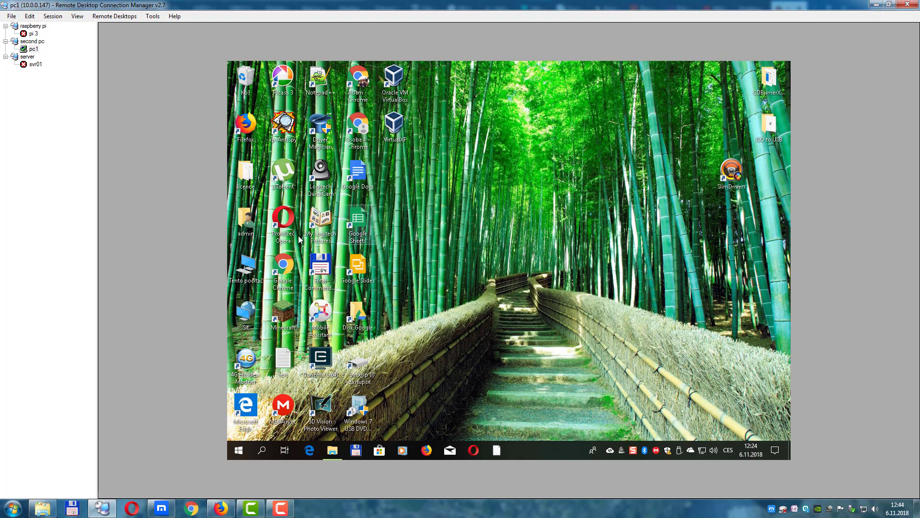
Step: On the remote PC, open the win7 folder on the instalačky os (H:) drive
double_click(255, 278)
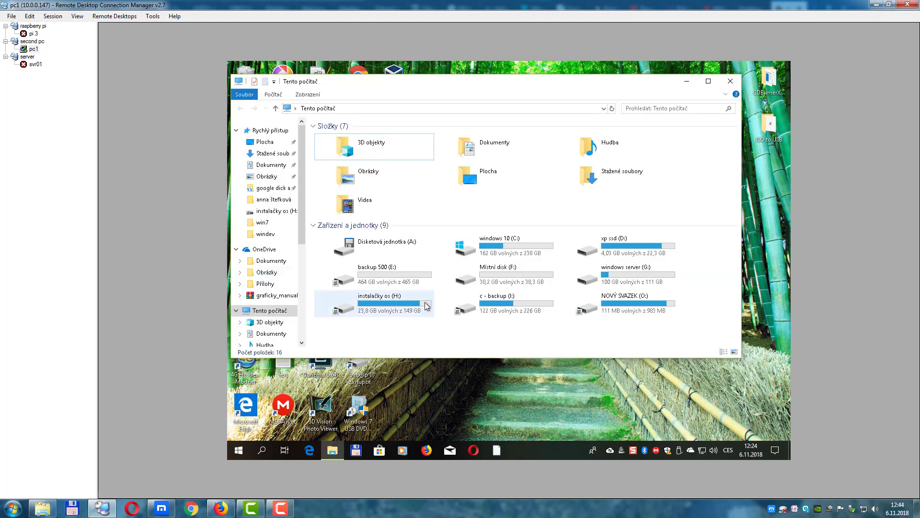
click(392, 310)
double_click(392, 310)
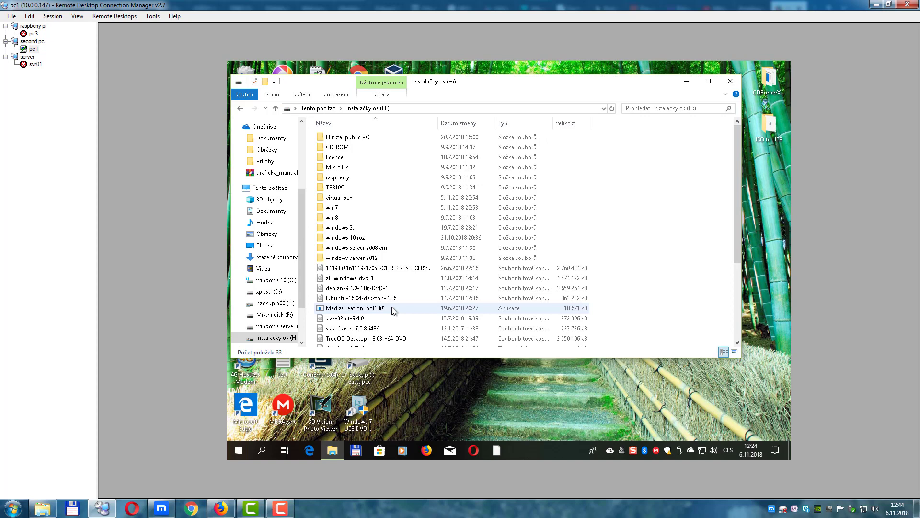
click(345, 209)
double_click(345, 209)
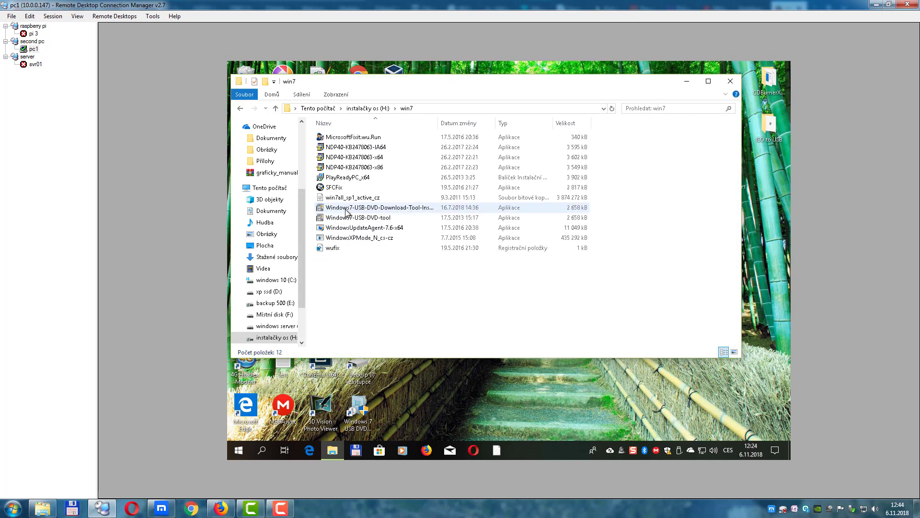
Step: Try to run the WindowsXPMode_N_cs-cz installer from the win7 folder and dismiss its message
click(349, 239)
double_click(349, 239)
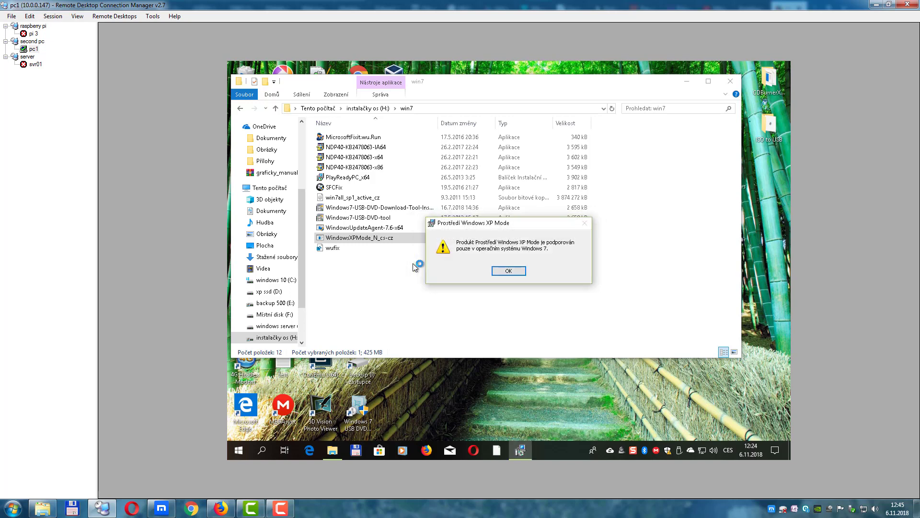
click(504, 271)
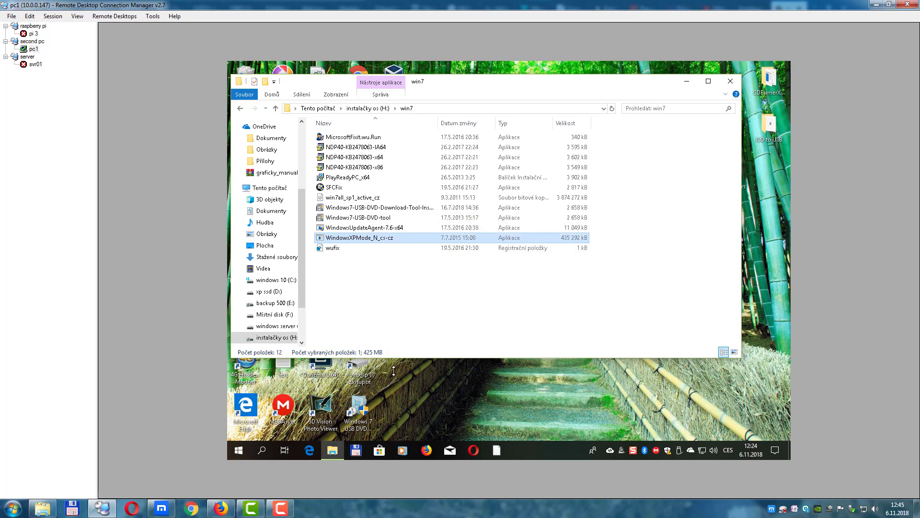
Step: Switch to Firefox, search the web for "microsoft" and open Microsoft's official Czech home page
click(221, 508)
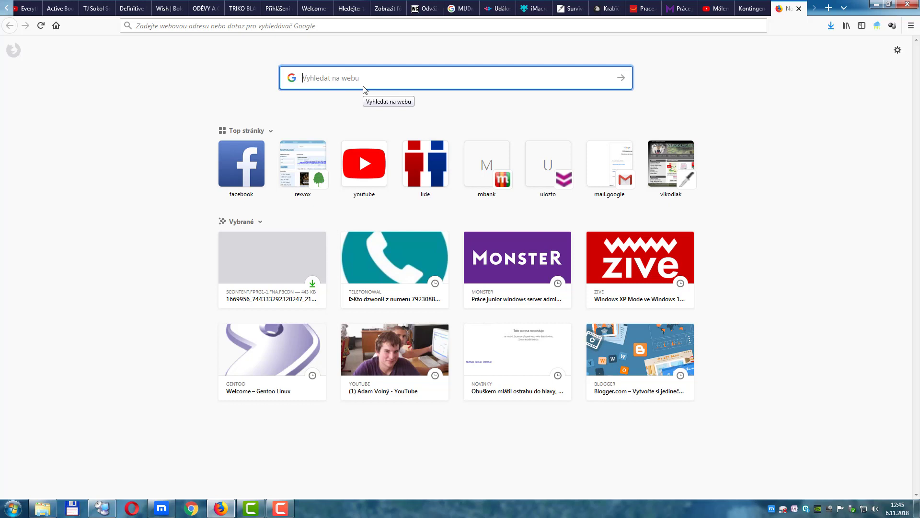
text(microsoft)
key(Return)
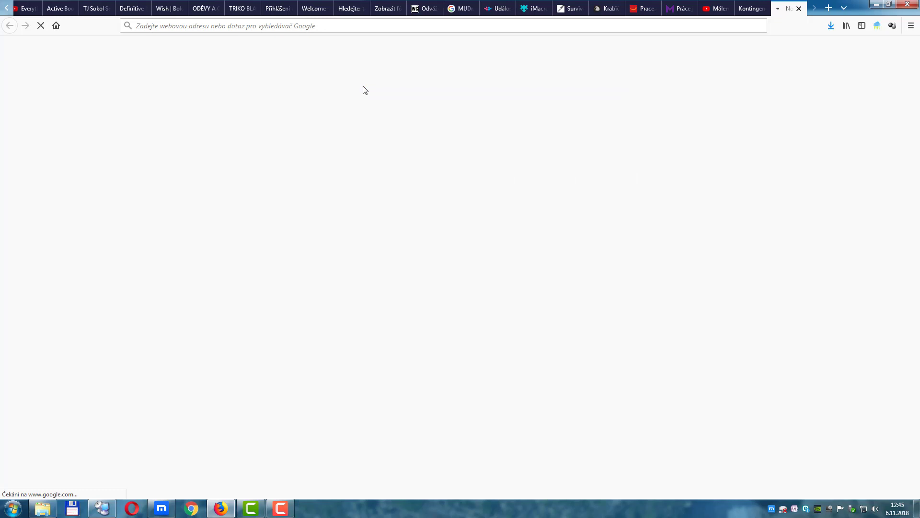
click(317, 26)
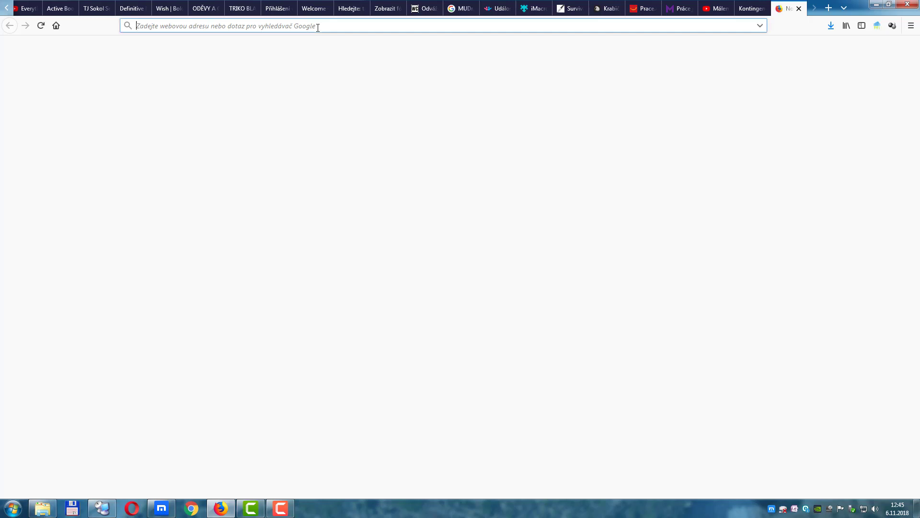
text(mi)
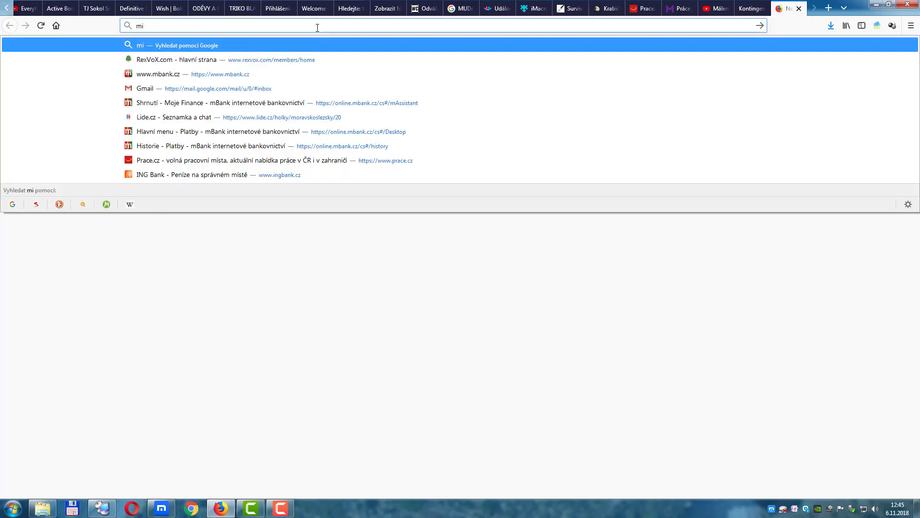
text(croso)
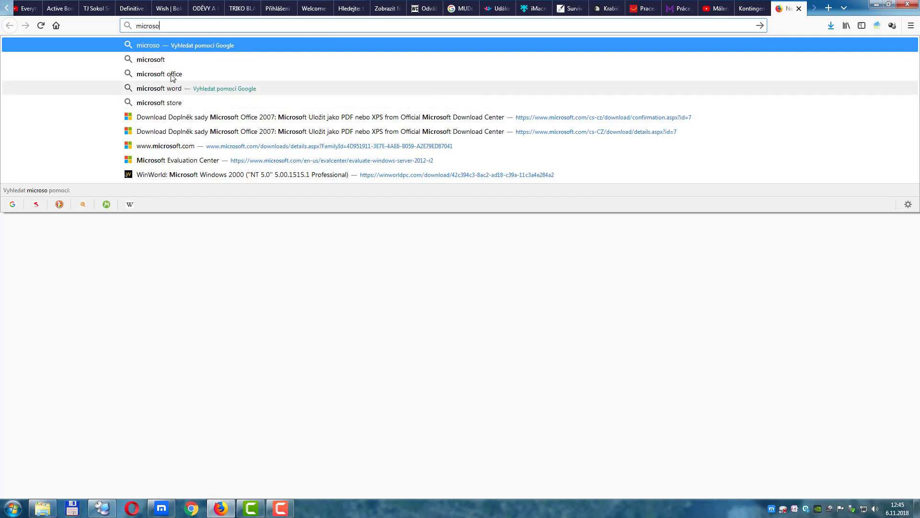
click(162, 60)
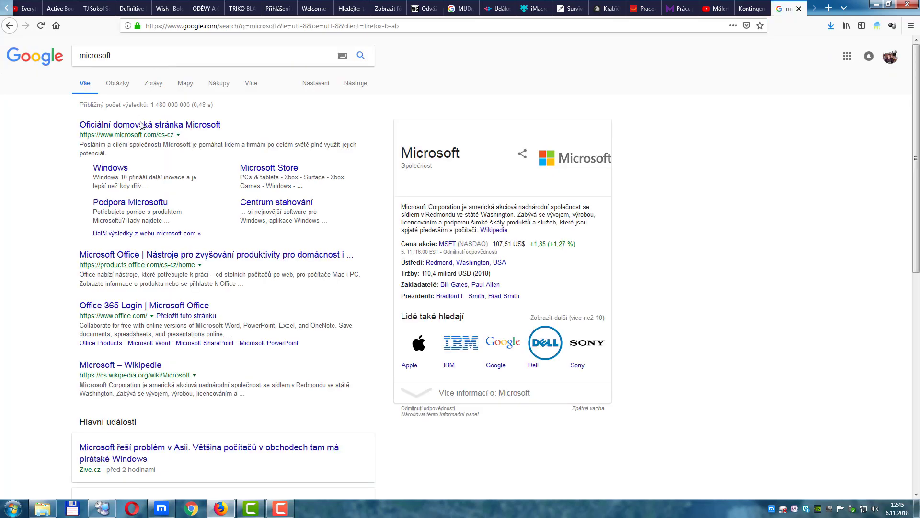
click(142, 126)
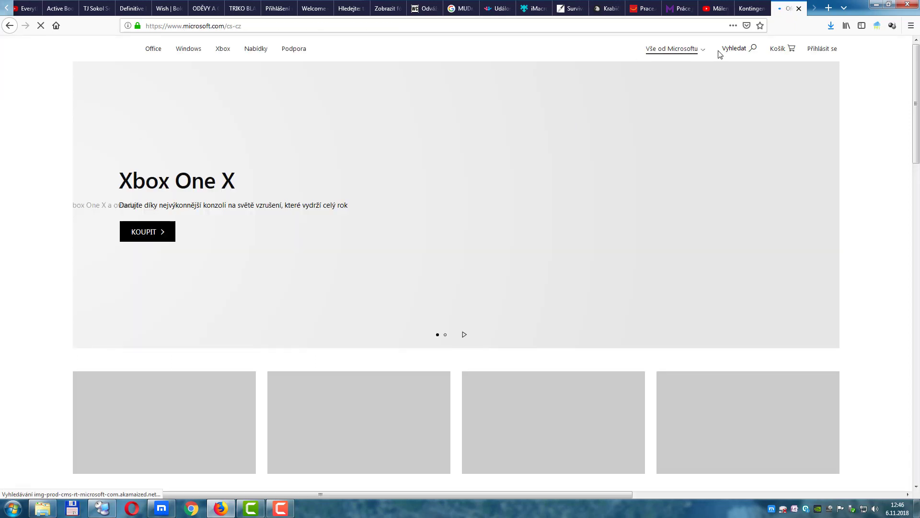
Step: Search the Microsoft site for "xp mode pro windows 7" and open the Windows XP Mode download page
click(753, 49)
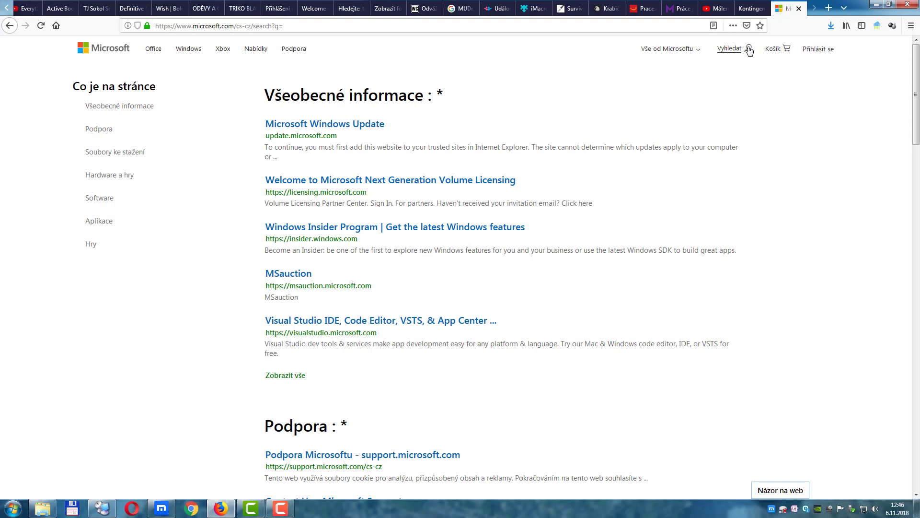
click(748, 49)
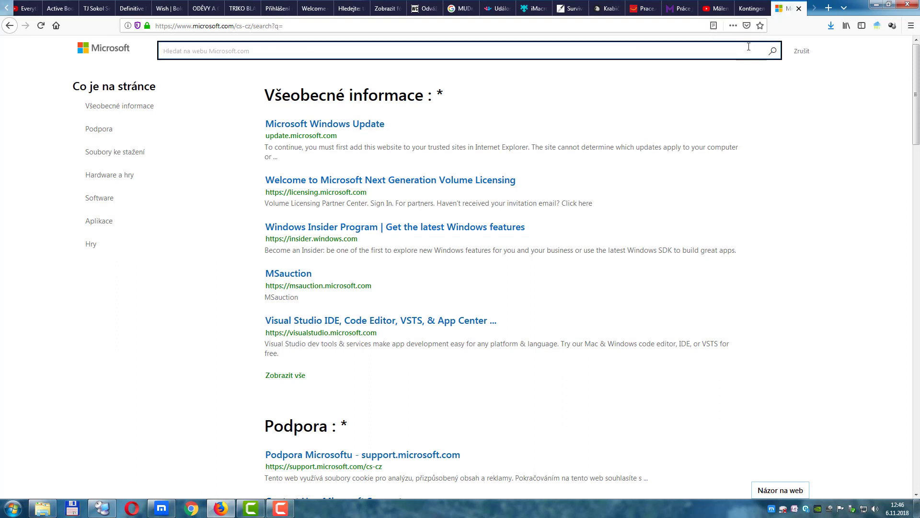
text(xp mode)
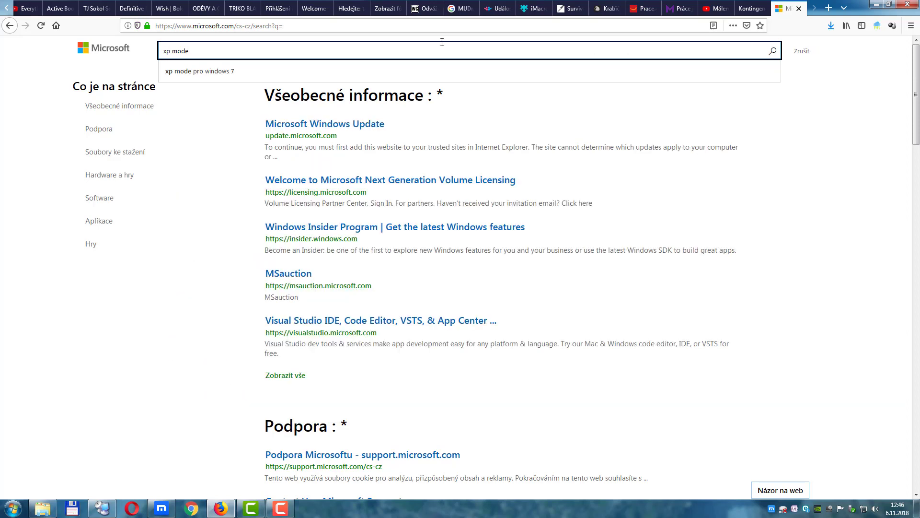
click(243, 72)
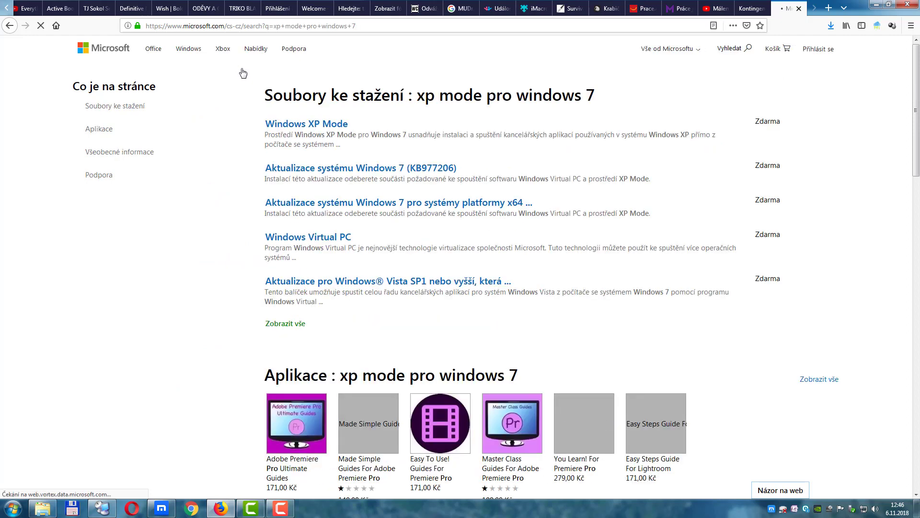
click(303, 123)
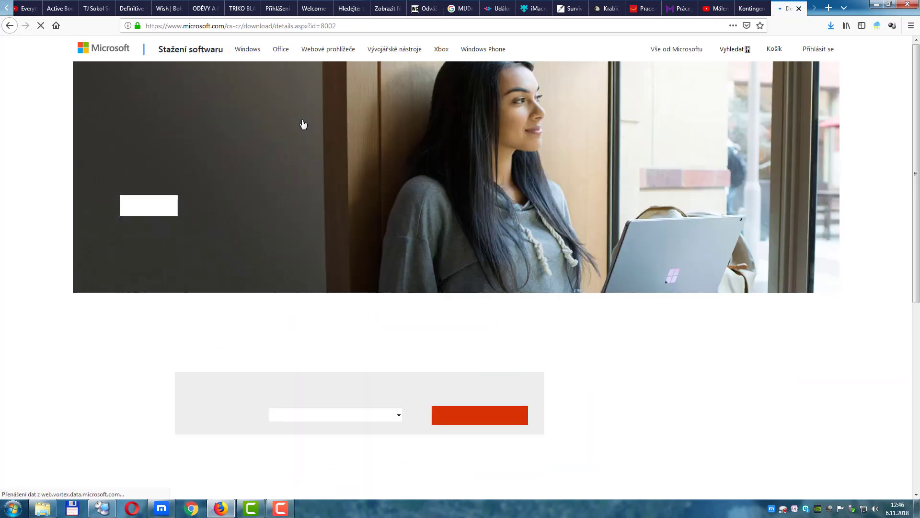
Step: Examine the Windows XP Mode download page, trying to expand its system requirements section
scroll(355, 437, down, 5)
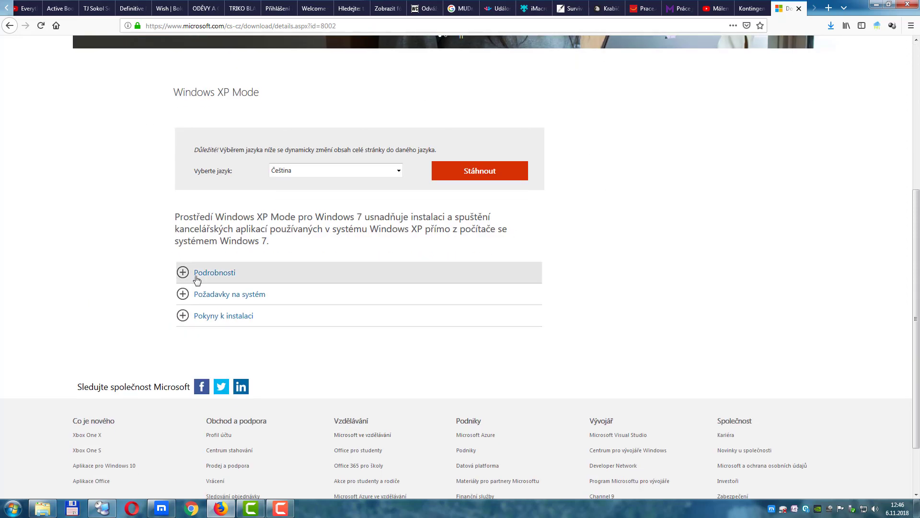
click(183, 293)
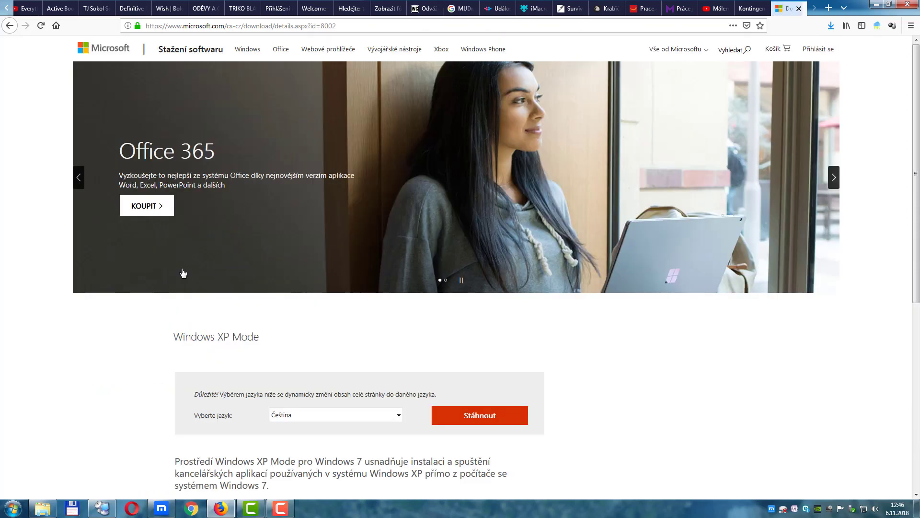
scroll(182, 287, down, 6)
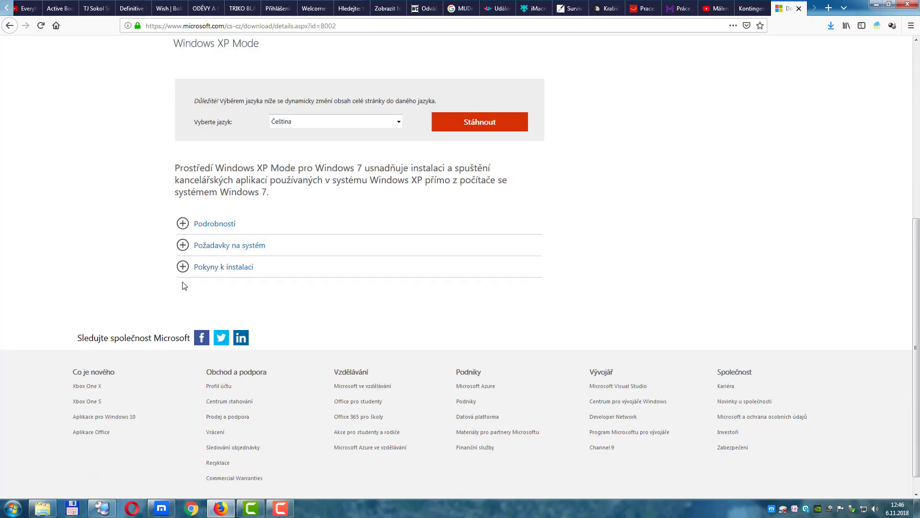
click(187, 244)
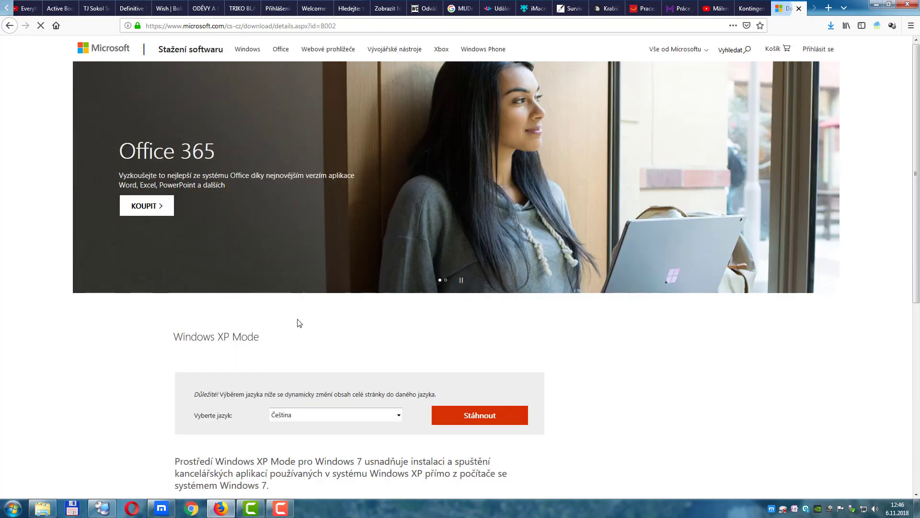
scroll(366, 357, down, 4)
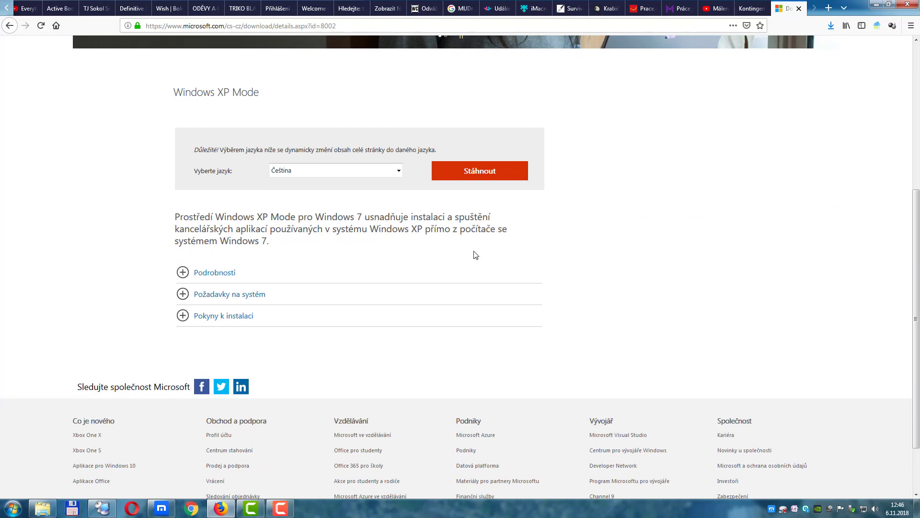
scroll(575, 107, up, 5)
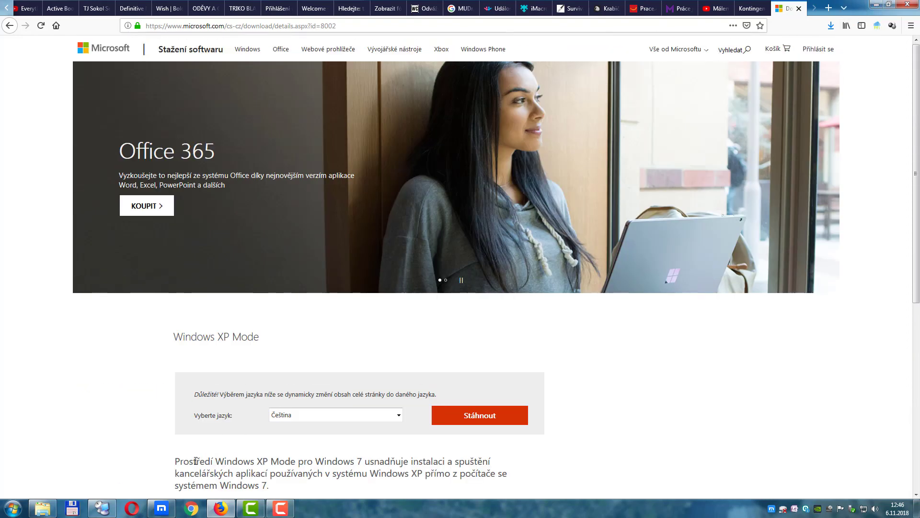
Step: Switch back to Remote Desktop Connection Manager and move the win7 folder window lower on the remote desktop
click(108, 510)
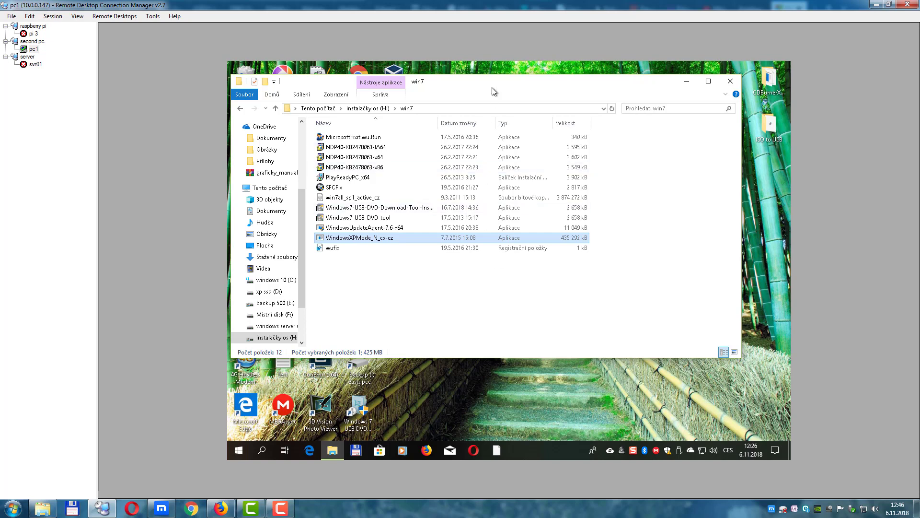
drag(493, 86, 477, 120)
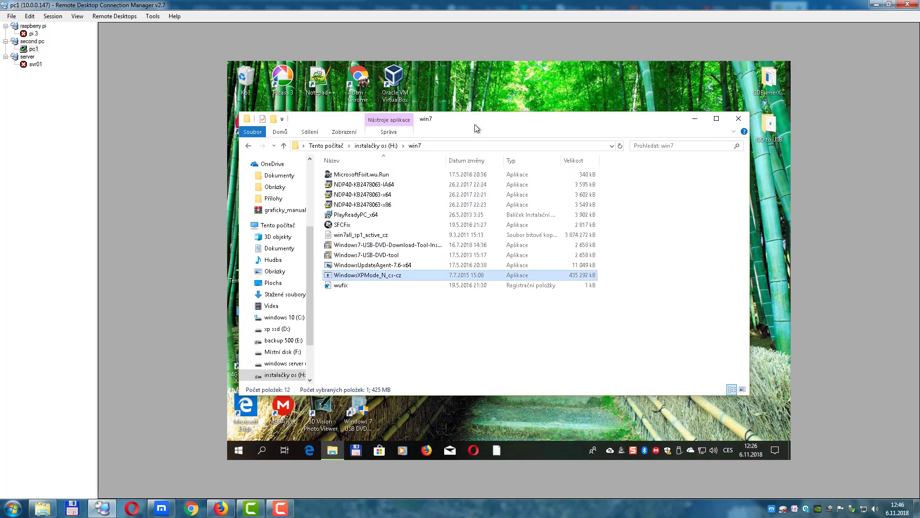
mouse_move(388, 276)
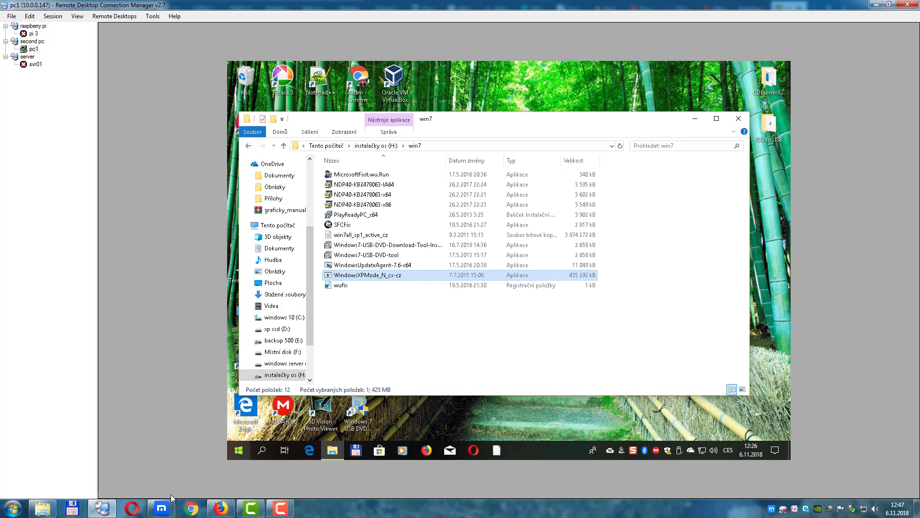
mouse_move(160, 509)
Step: Switch to Firefox, search for "virtual box" in a new tab and open the Oracle VM VirtualBox website
click(221, 508)
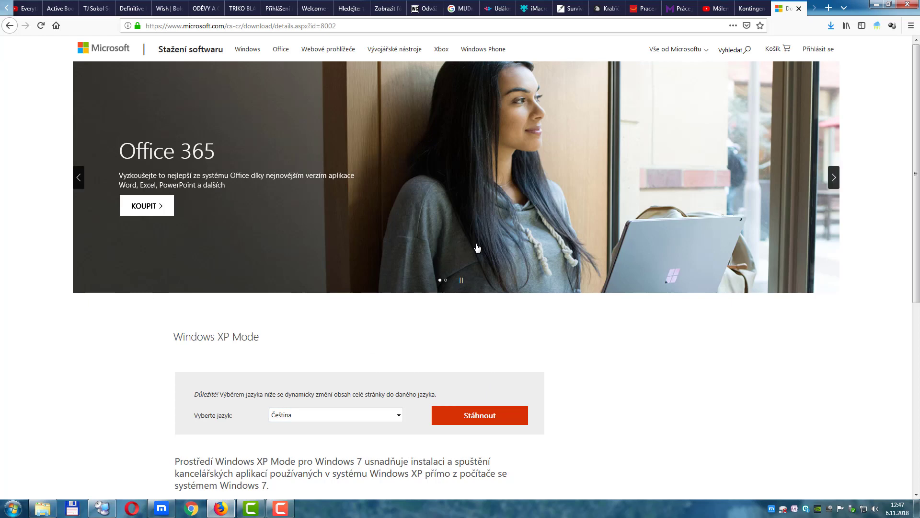
click(829, 8)
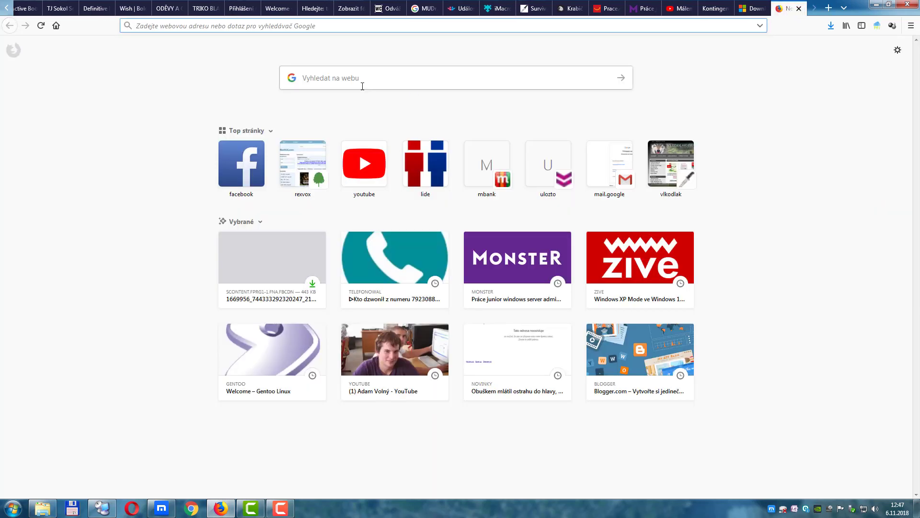
click(362, 85)
text(vir)
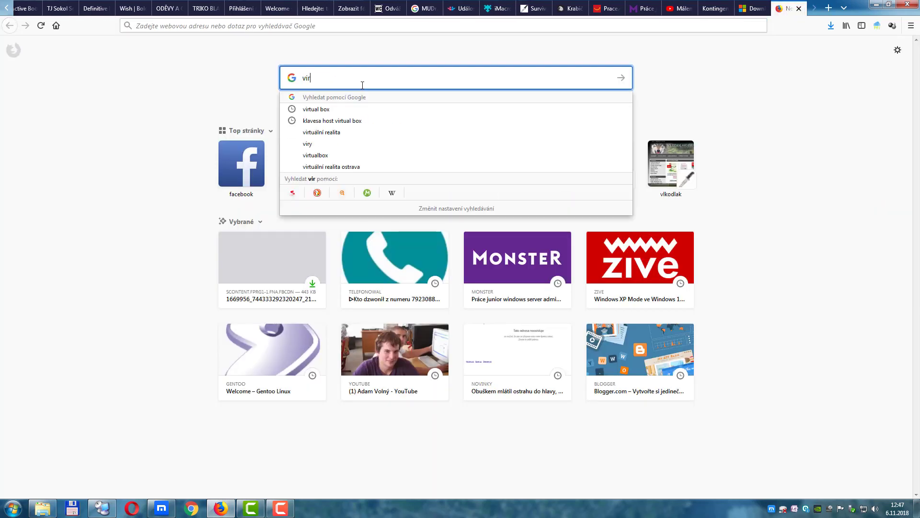
text(tual box)
key(Return)
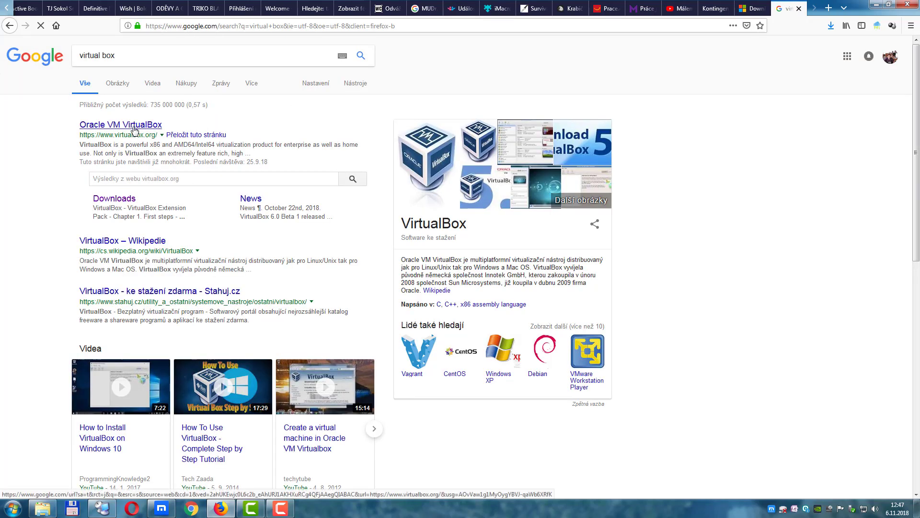
click(134, 129)
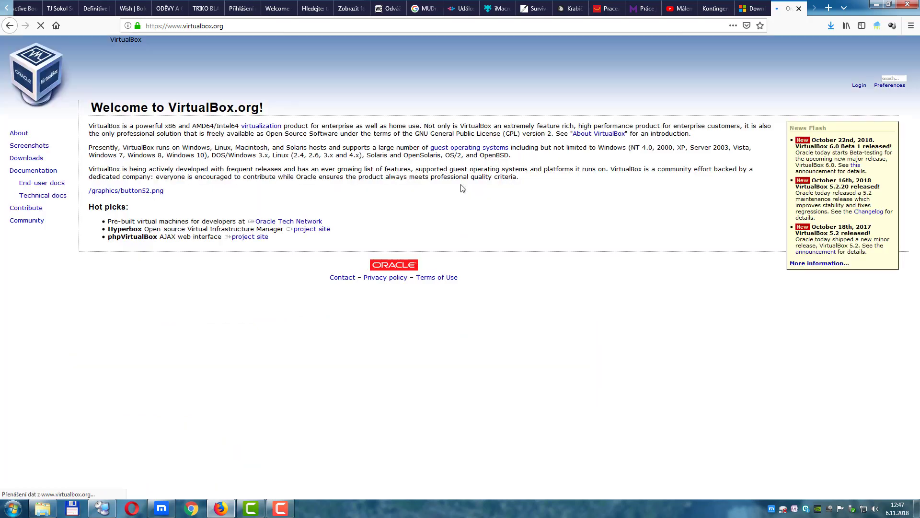
Step: Close the VirtualBox and Windows XP Mode tabs, search the web for "7 zip" and open the official 7-Zip website
click(799, 9)
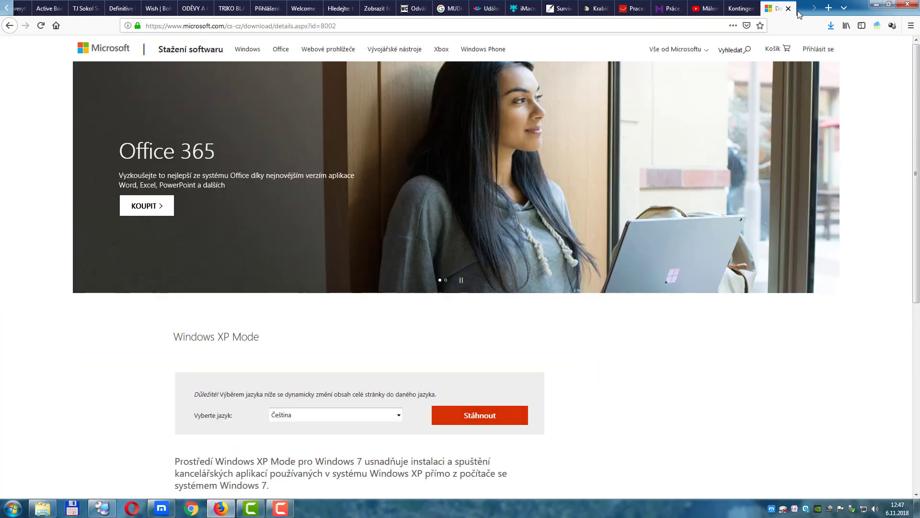
click(828, 8)
click(762, 9)
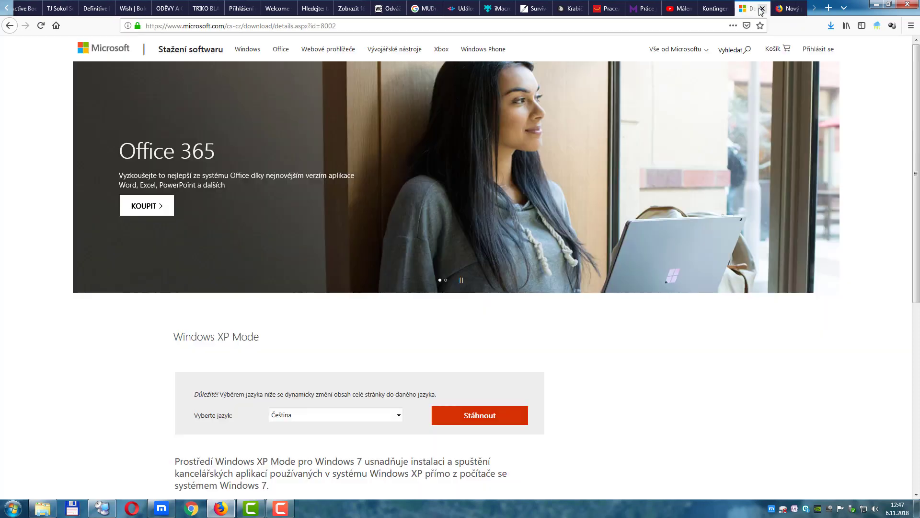
click(763, 9)
click(344, 79)
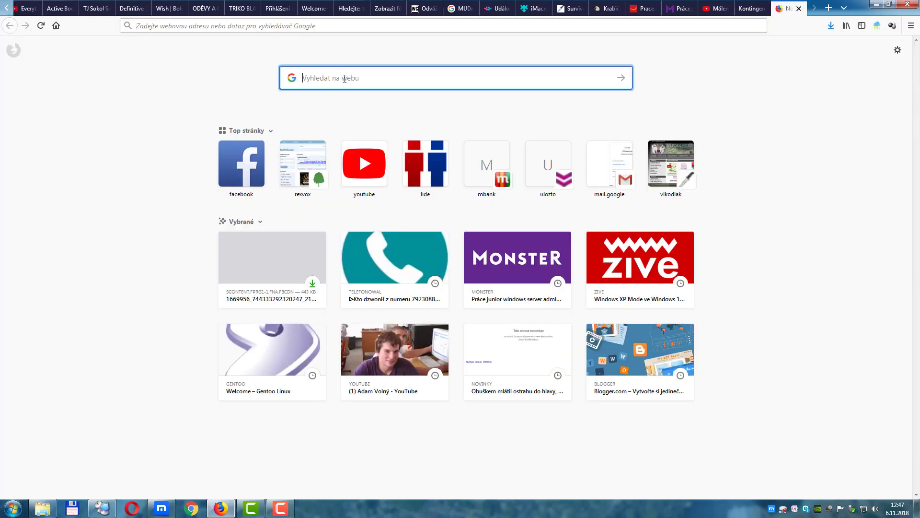
text(xp mode)
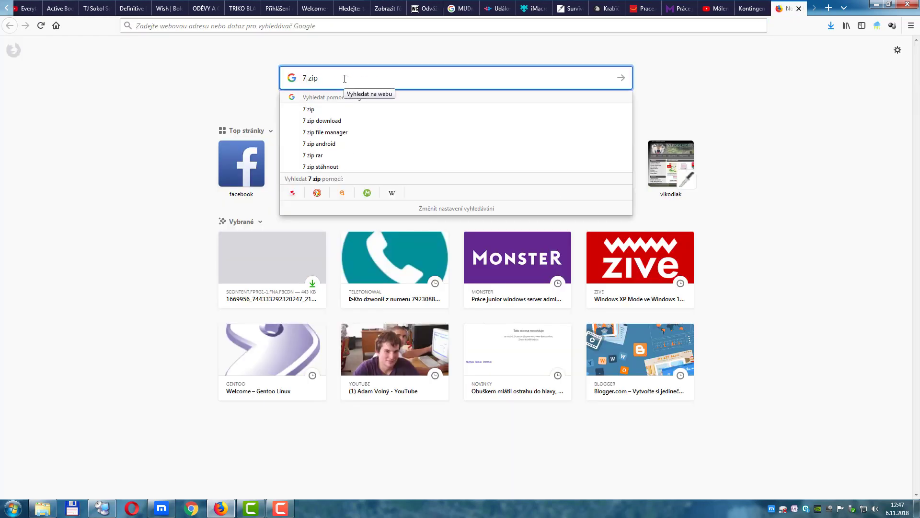
key(Return)
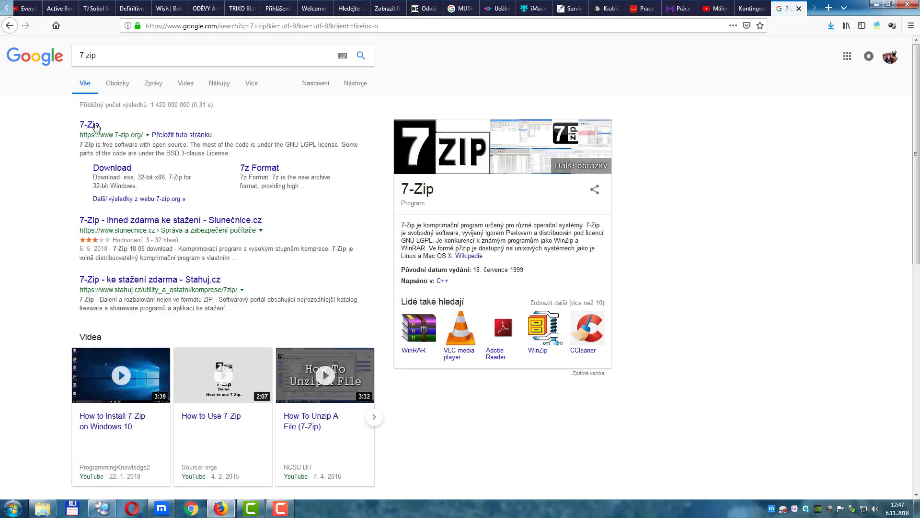
click(94, 125)
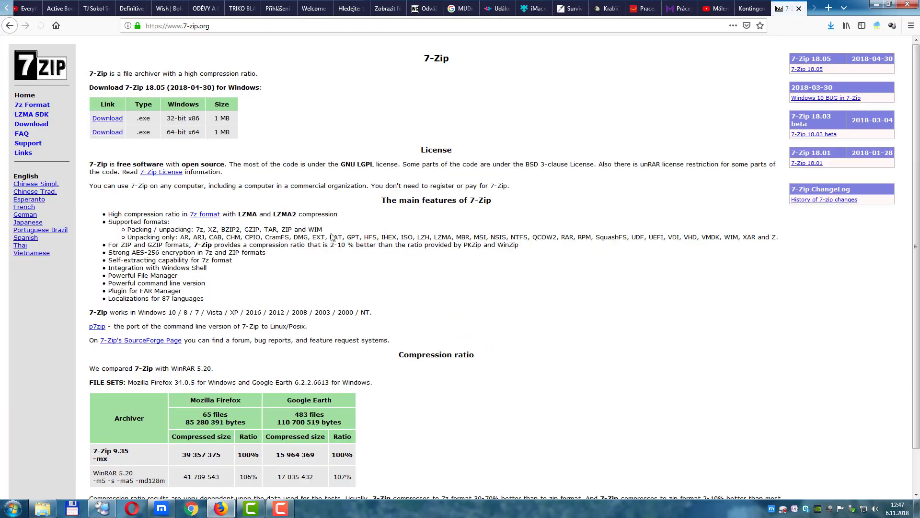
Step: Switch back to Remote Desktop Connection Manager, open WindowsXPMode_N_cs-cz in 7-Zip as a cab archive and browse into sources\xpm
click(876, 5)
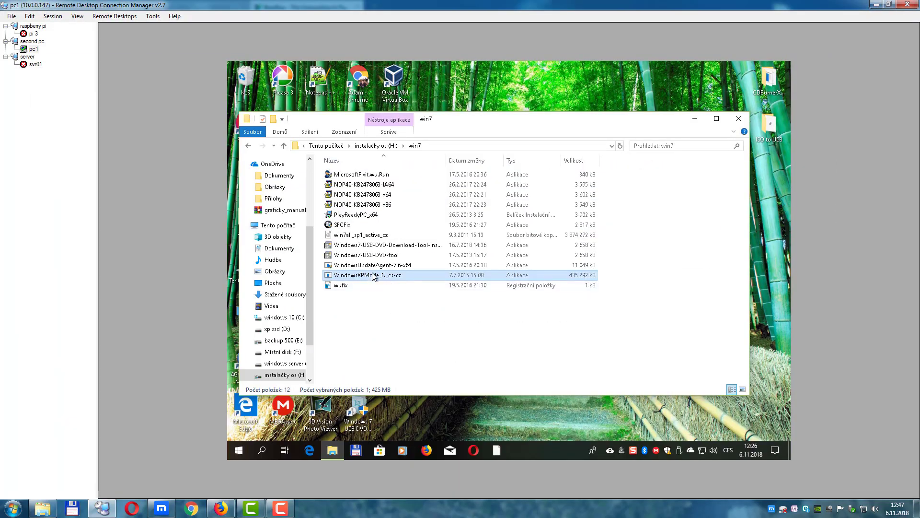
right_click(373, 277)
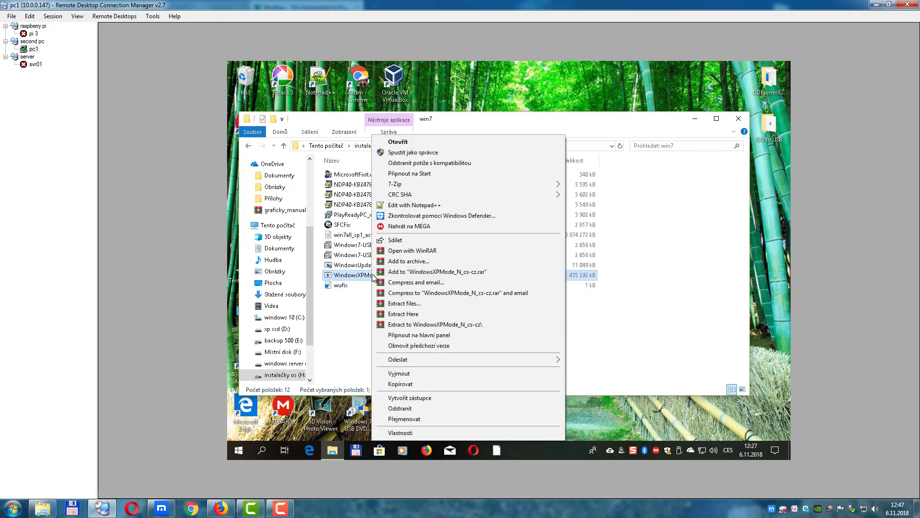
mouse_move(470, 183)
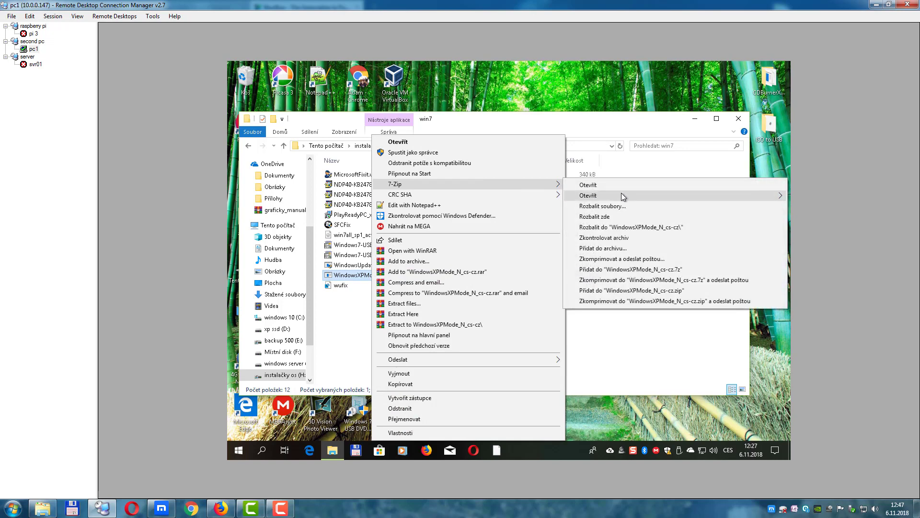
mouse_move(623, 195)
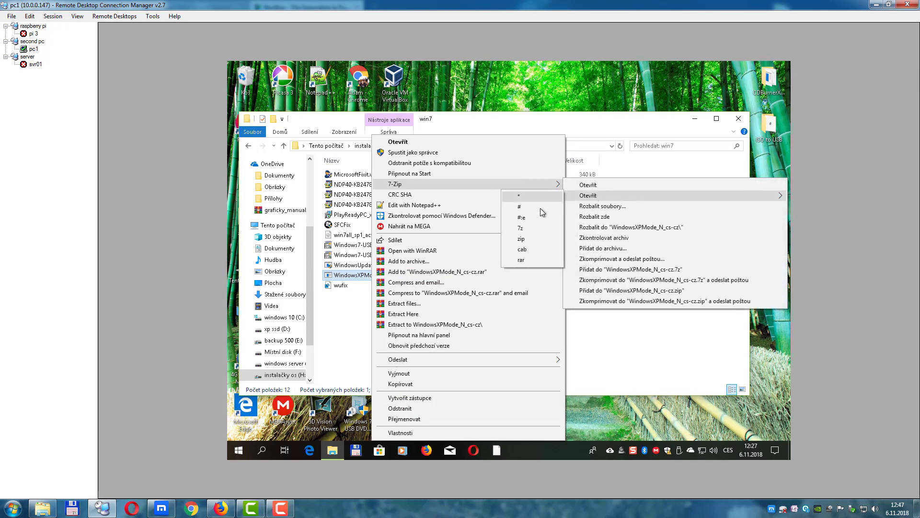
click(534, 248)
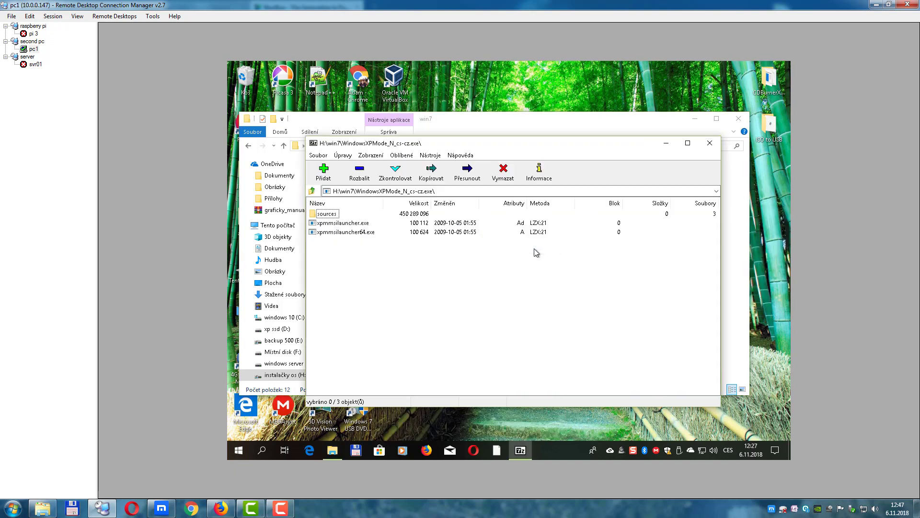
double_click(327, 214)
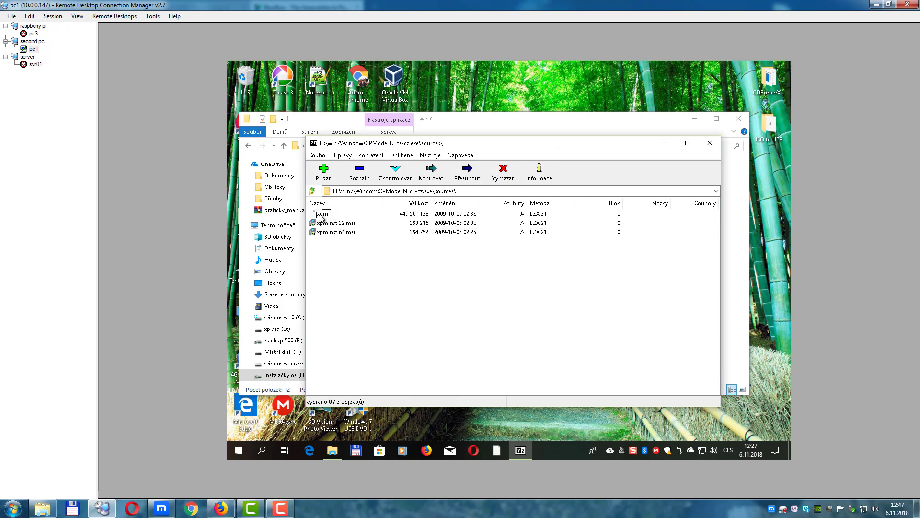
drag(321, 214, 735, 249)
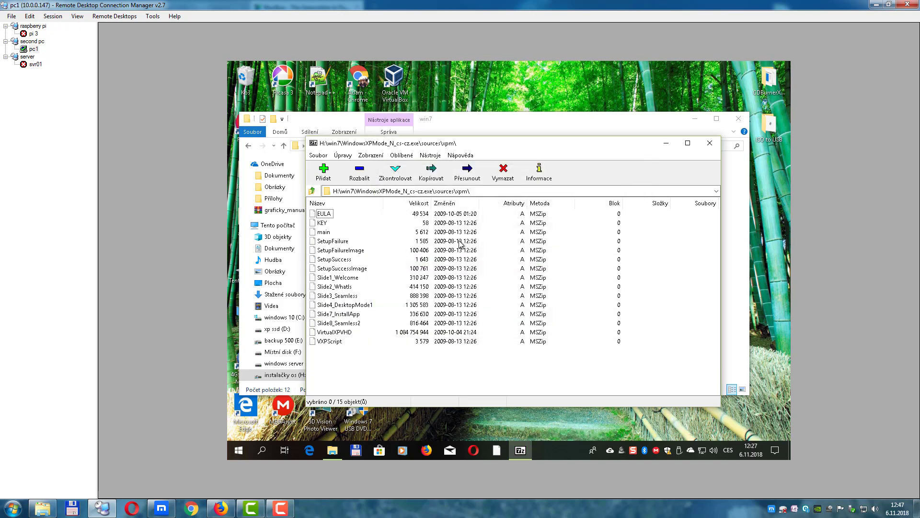
Step: Start copying VirtualXPVHD out of the archive and browse to the virtual box folder on drive H: as its destination
click(341, 332)
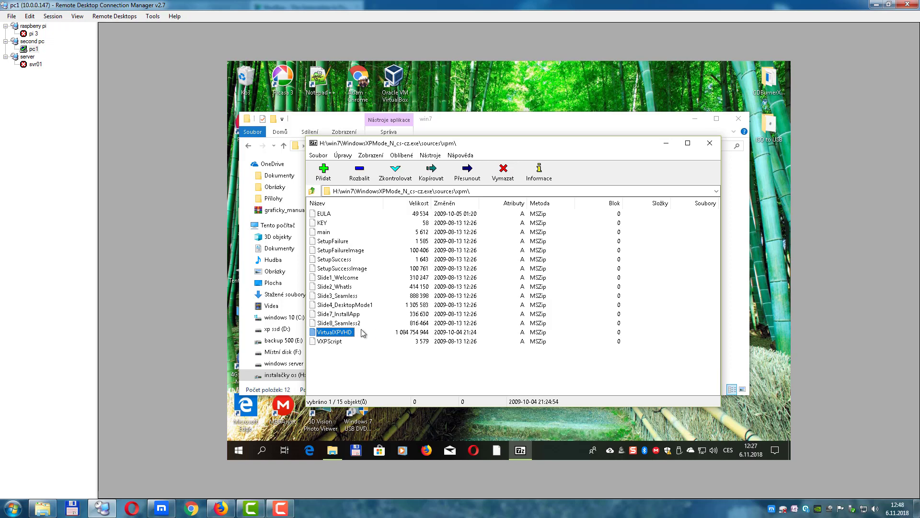
right_click(330, 334)
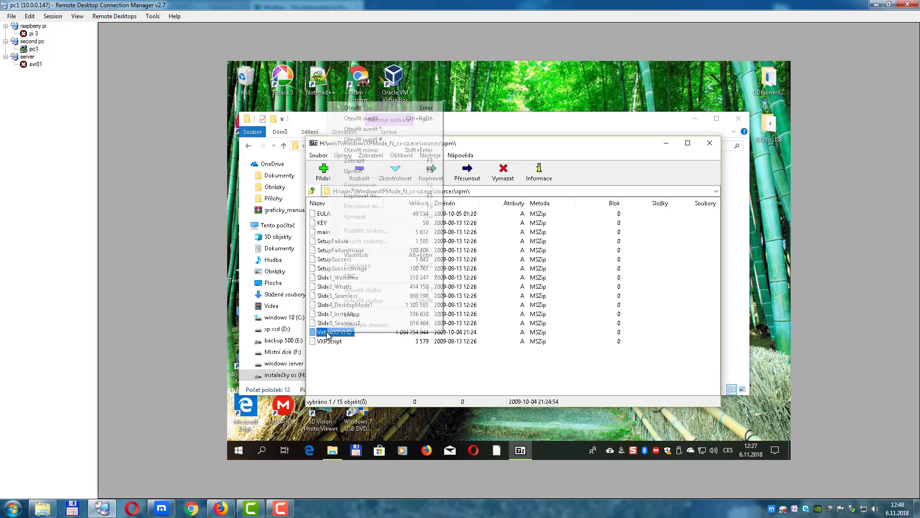
click(364, 196)
click(616, 214)
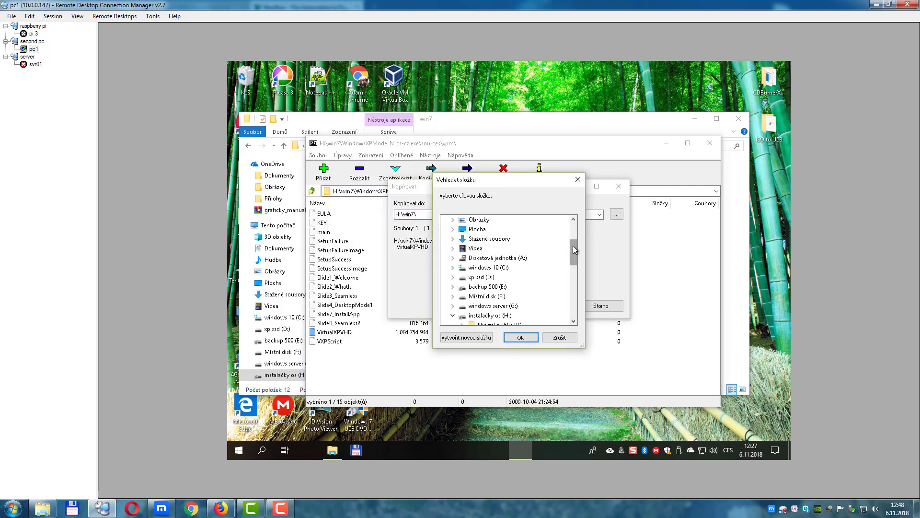
drag(574, 250, 574, 275)
double_click(498, 287)
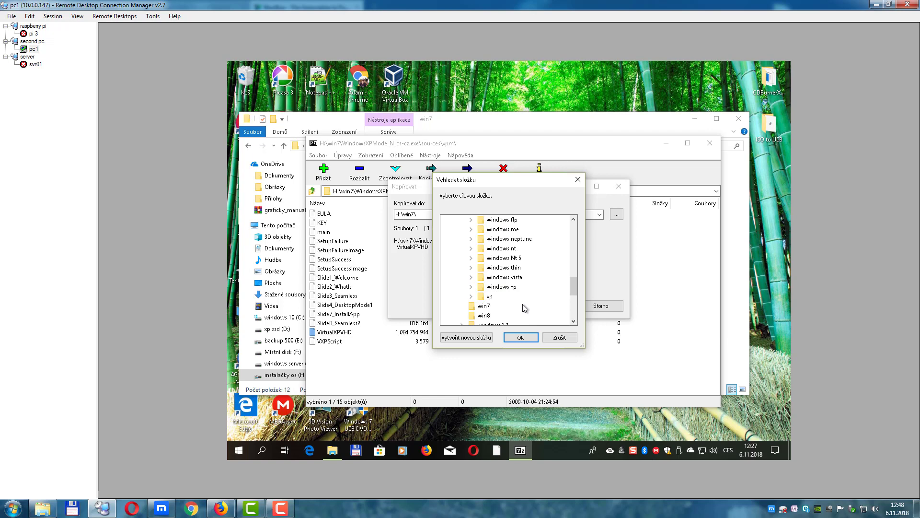
Step: Create a folder named "xp youtube" inside the virtual box folder, copy VirtualXPVHD into it and close 7-Zip
click(522, 305)
right_click(523, 305)
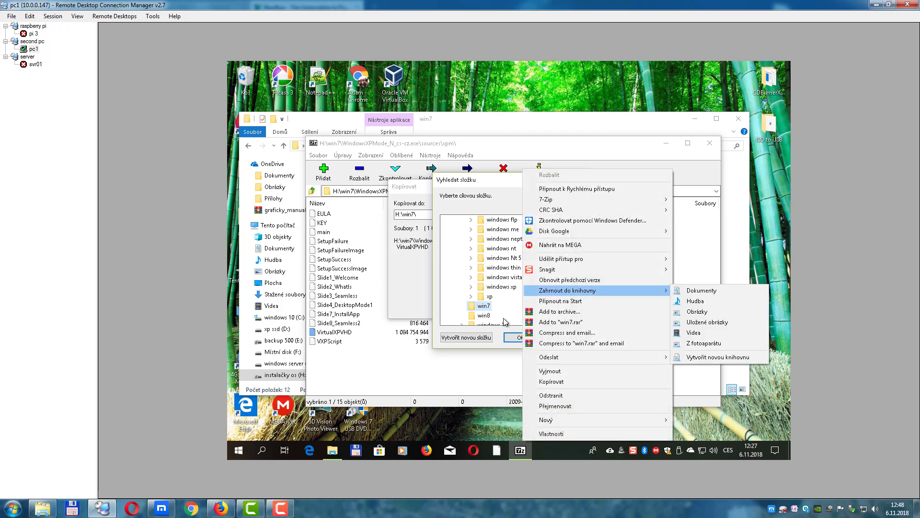
click(772, 254)
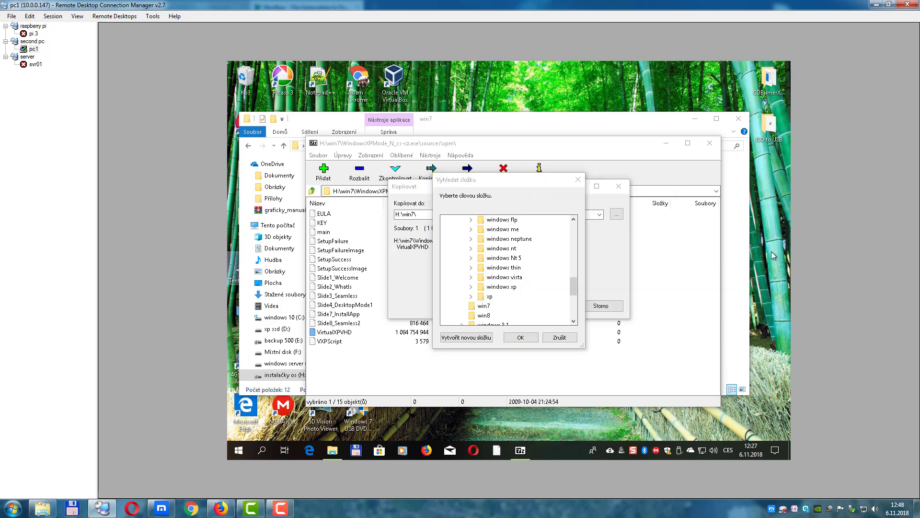
click(479, 337)
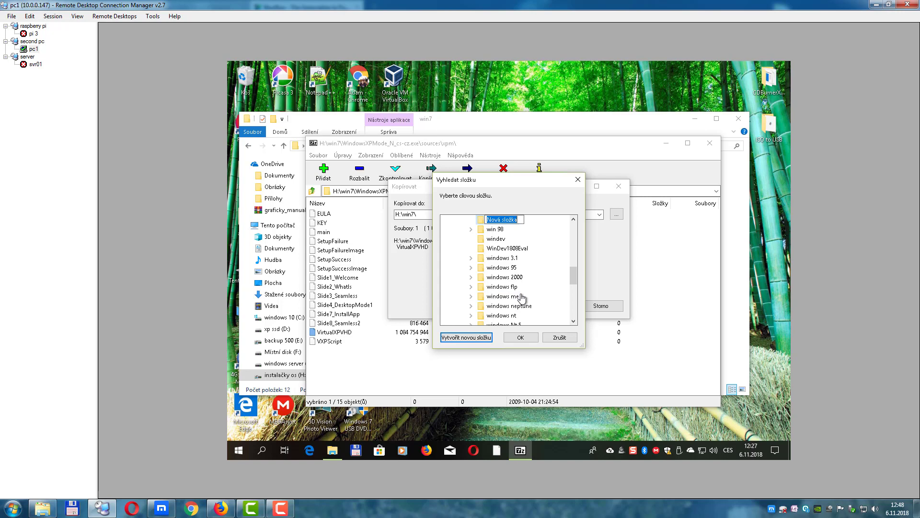
text(xp youtube)
key(Return)
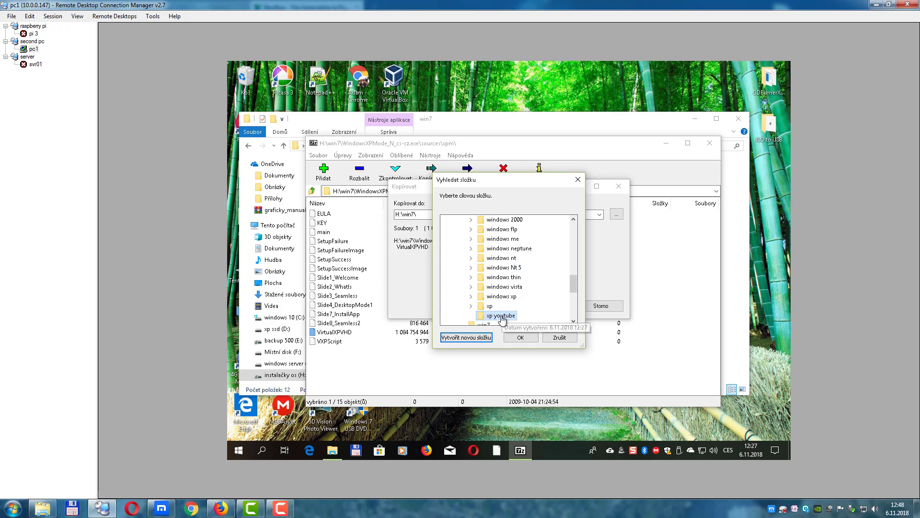
click(520, 338)
click(545, 304)
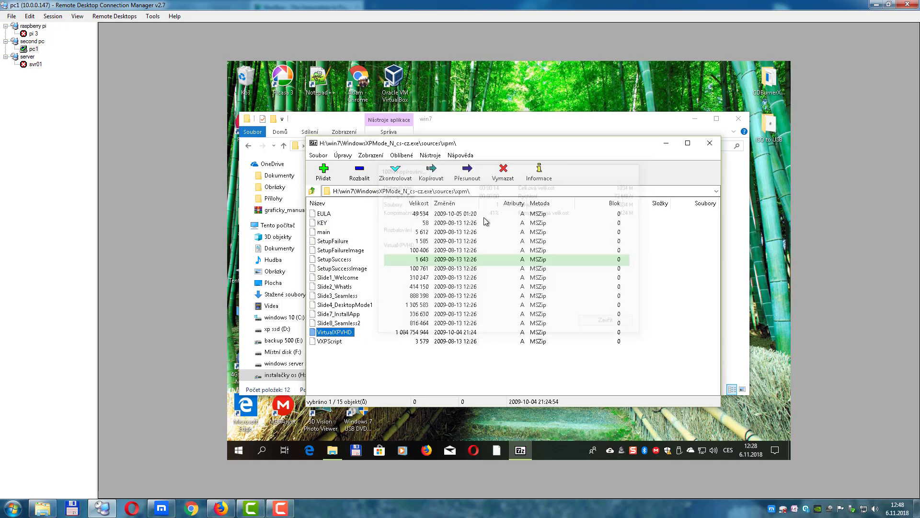
click(710, 143)
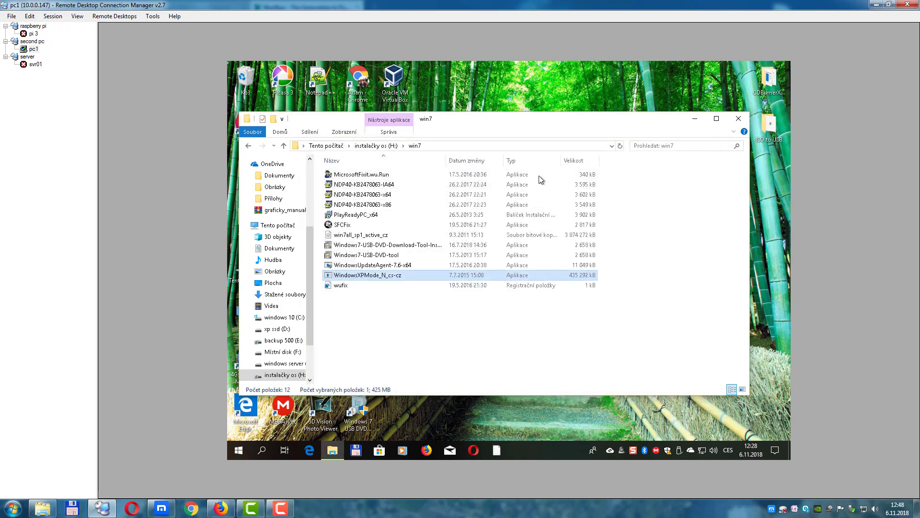
Step: Open the folder H:\virtual box\xp youtube in File Explorer
click(248, 146)
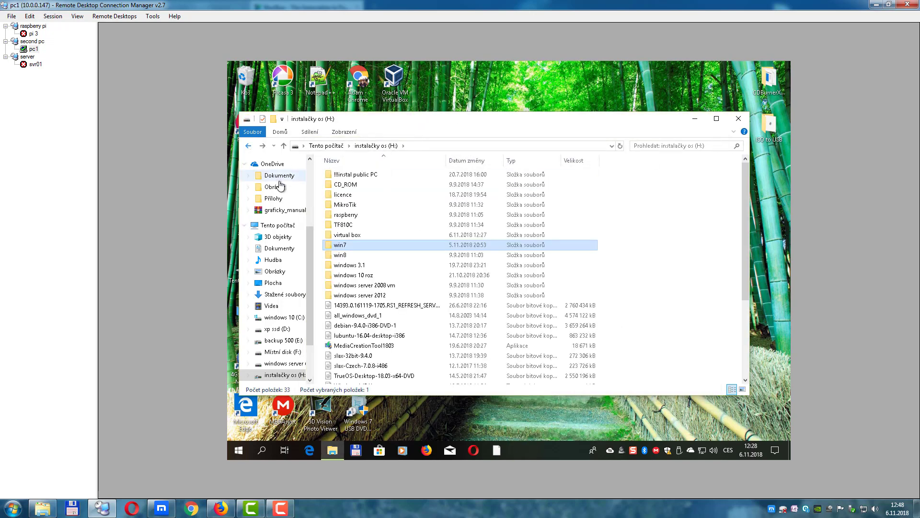
double_click(350, 235)
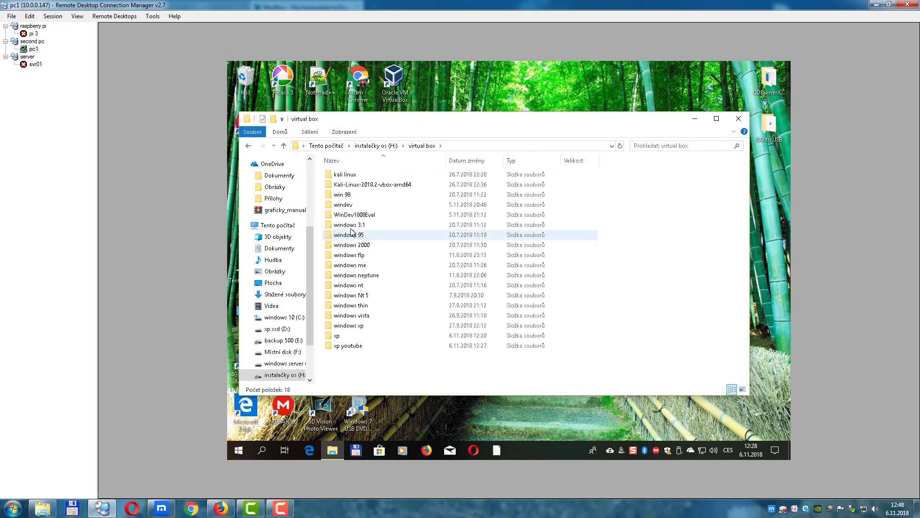
click(348, 345)
double_click(348, 345)
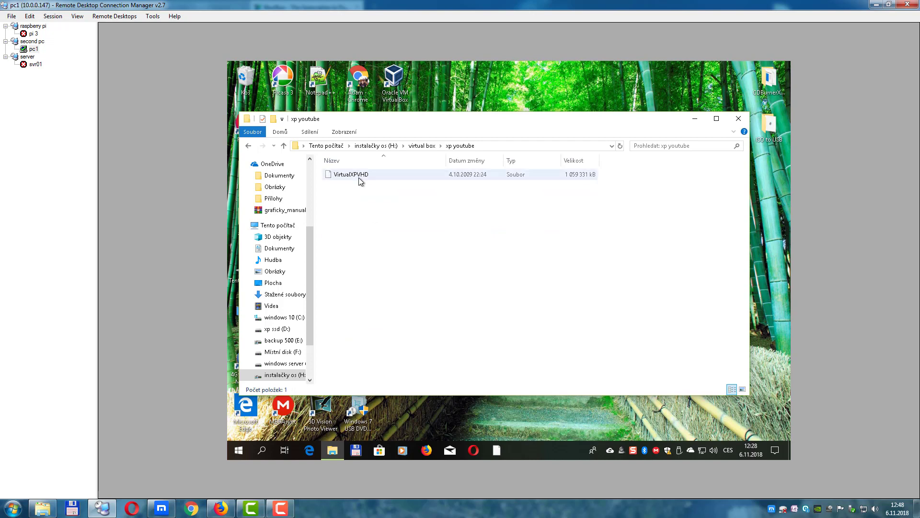
Step: Rename the extracted VirtualXPVHD file to VirtualXP.VHD so it has a virtual hard disk extension
click(359, 176)
right_click(359, 176)
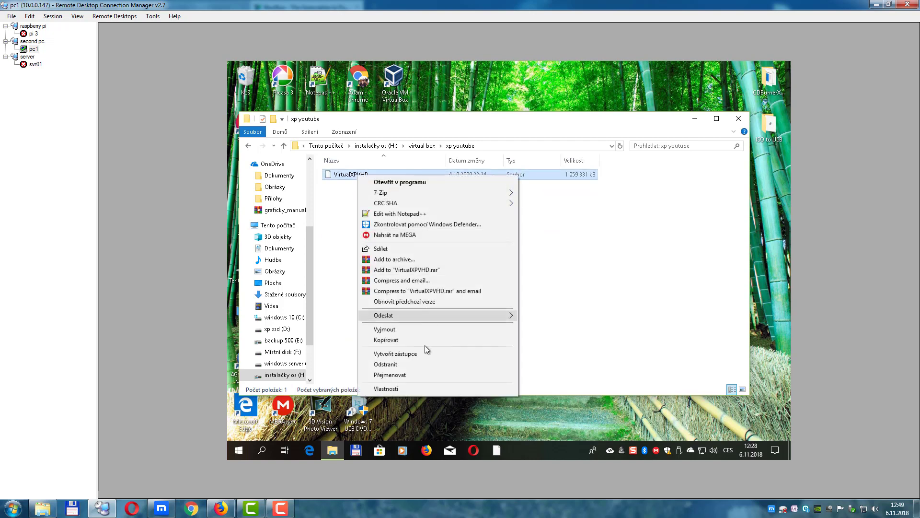
click(416, 375)
click(359, 175)
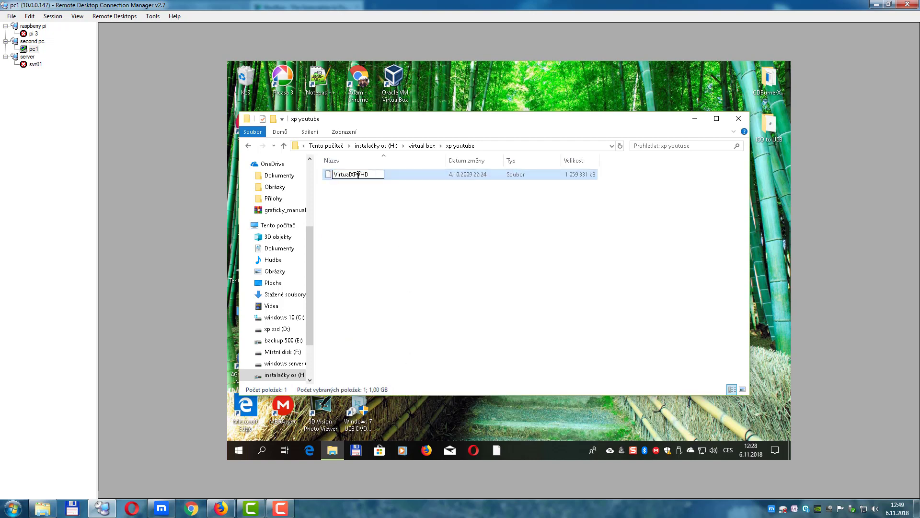
text(.)
key(Return)
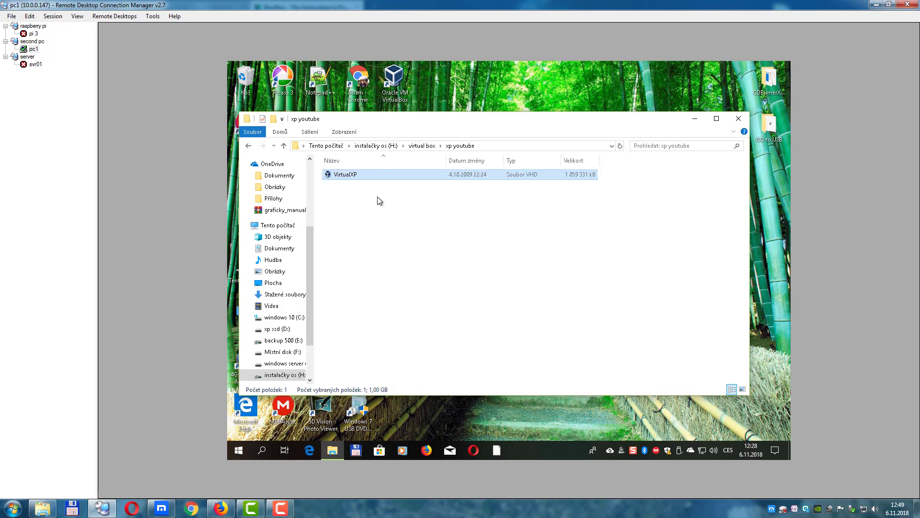
Step: Move the xp youtube folder window aside and launch Oracle VM VirtualBox from the remote desktop
click(376, 175)
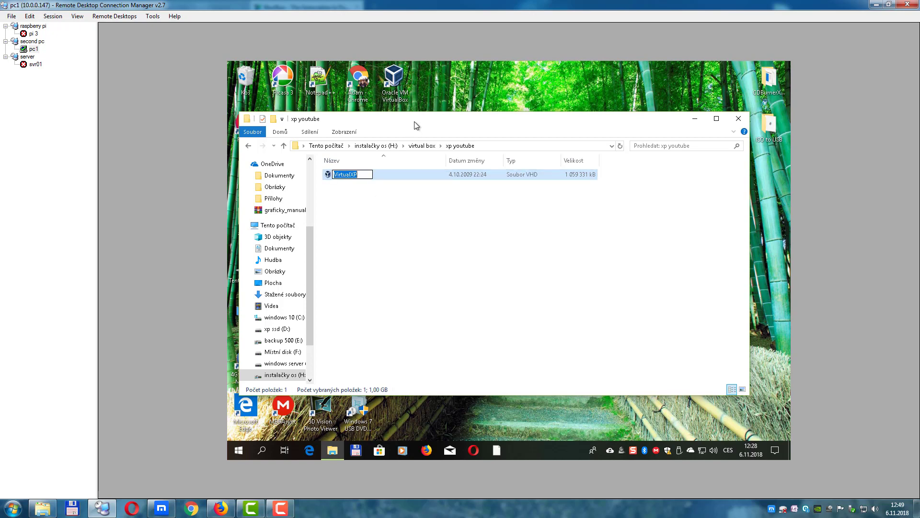
drag(415, 124, 557, 148)
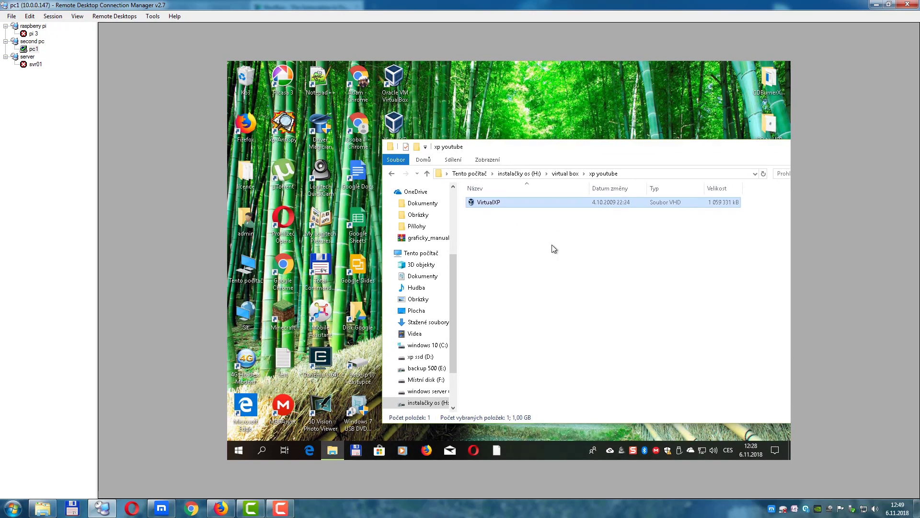
click(522, 228)
click(399, 89)
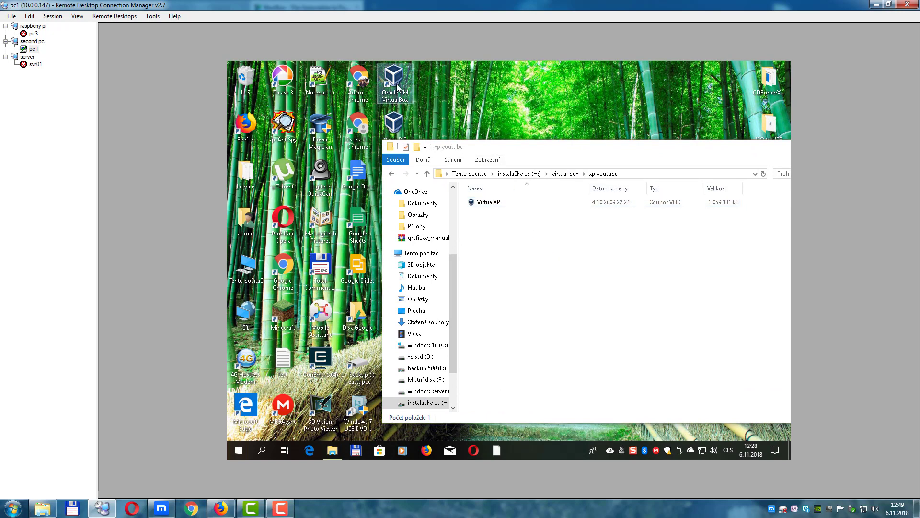
double_click(398, 88)
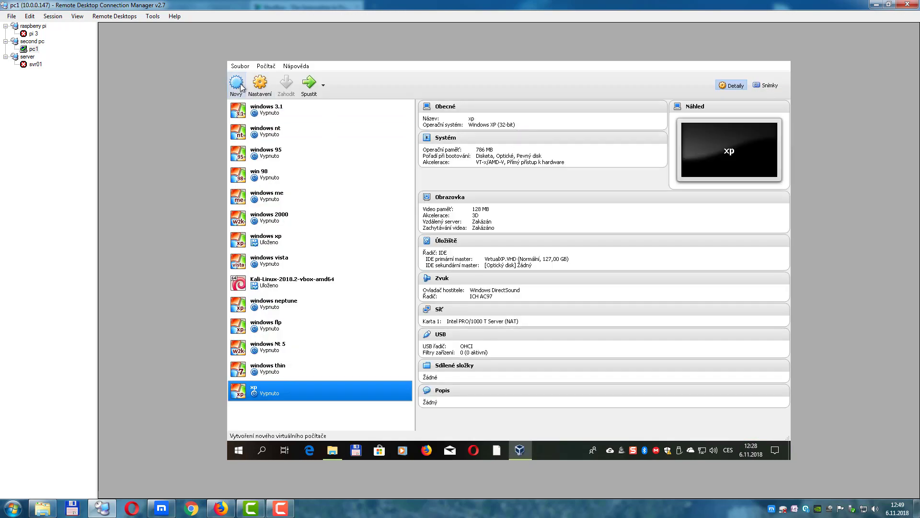
Step: Start a new virtual machine and try to attach the existing disk VirtualXP.VHD from H:\virtual box\xp youtube
click(237, 84)
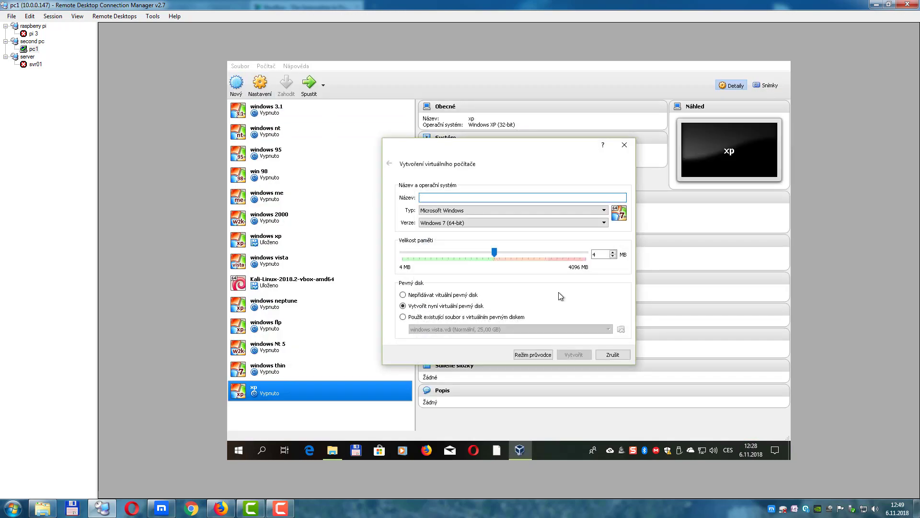
click(463, 319)
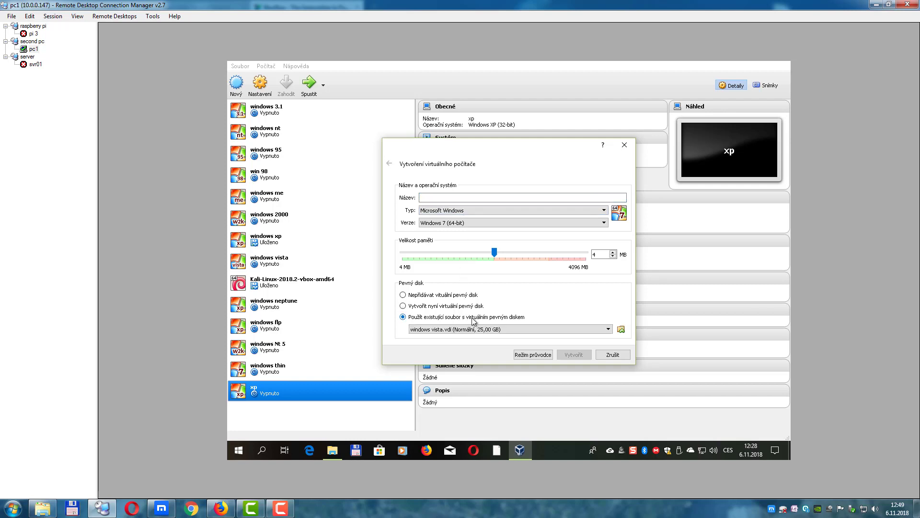
click(621, 330)
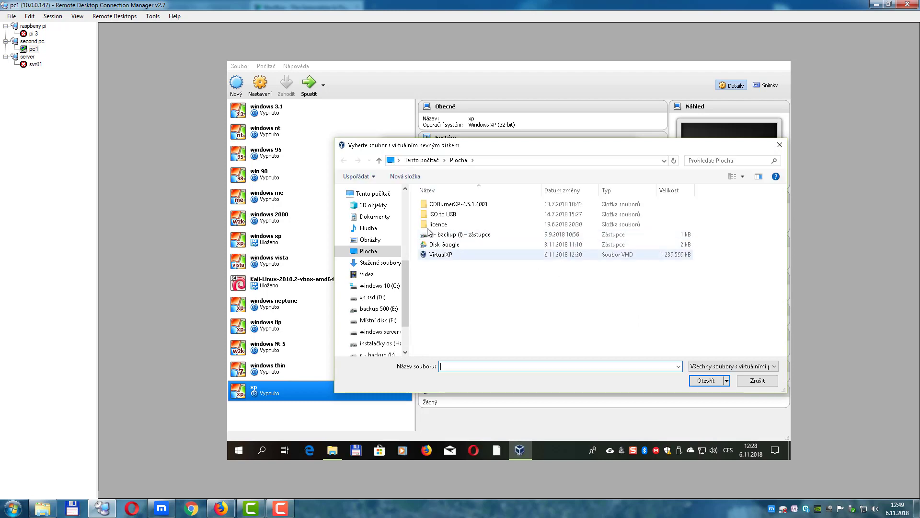
click(378, 343)
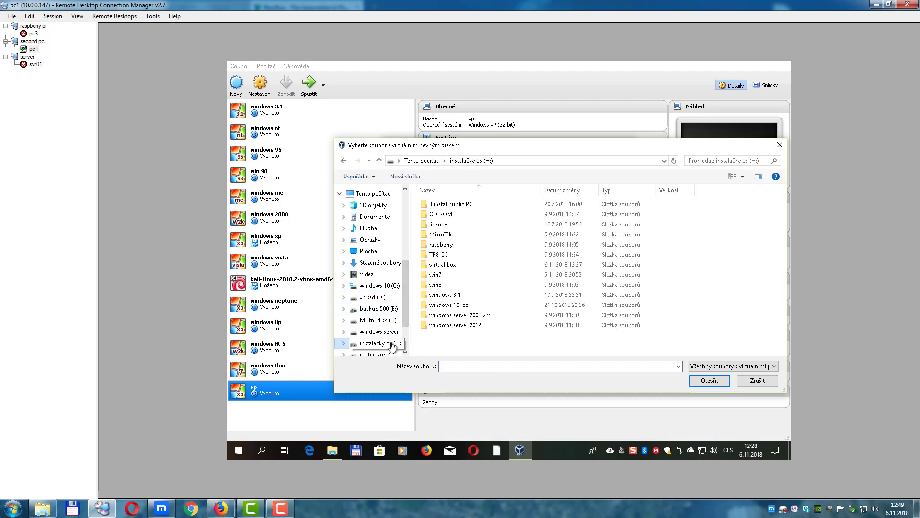
double_click(441, 264)
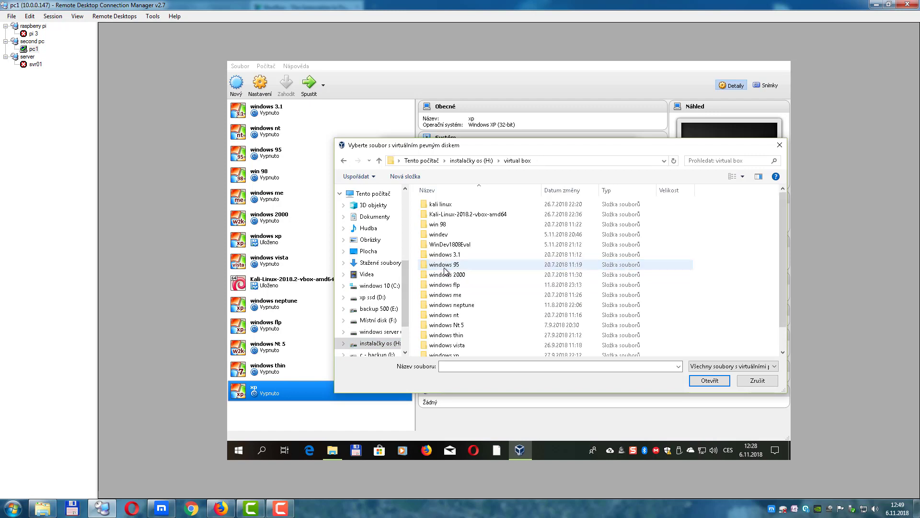
scroll(463, 326, down, 1)
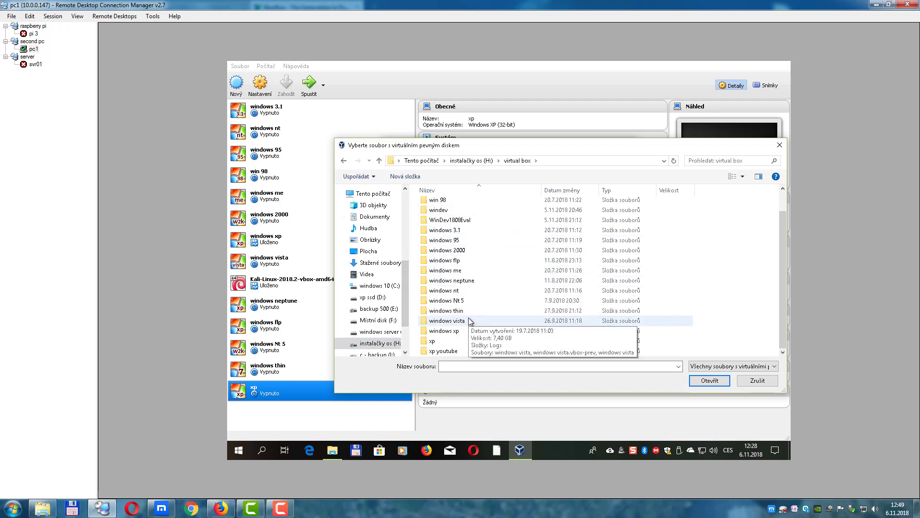
double_click(459, 350)
click(460, 204)
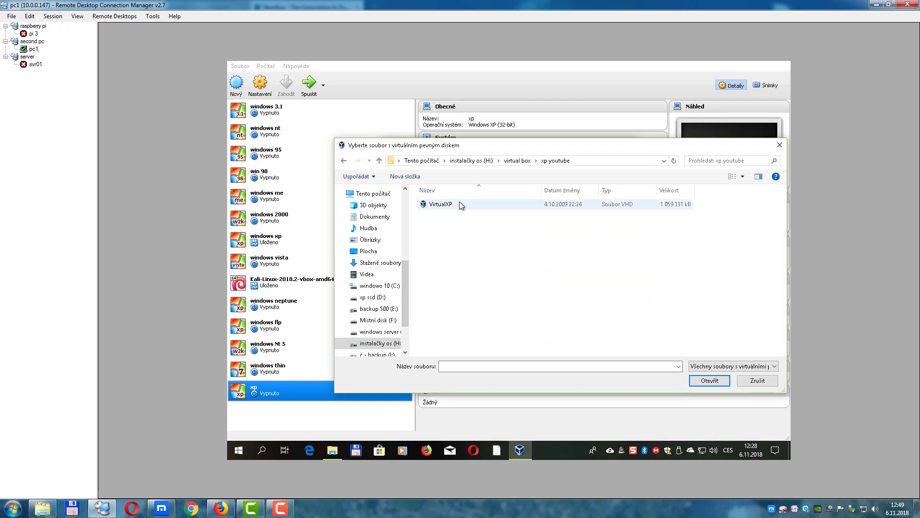
click(697, 380)
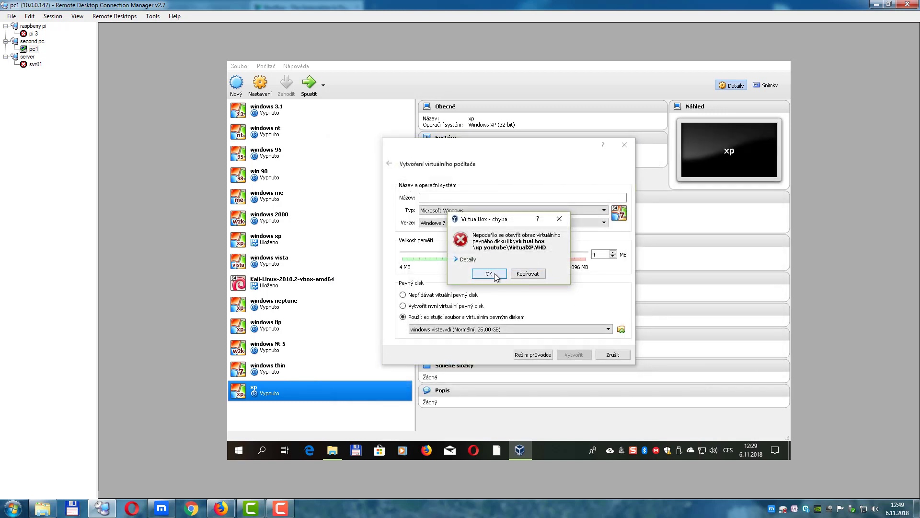
click(494, 273)
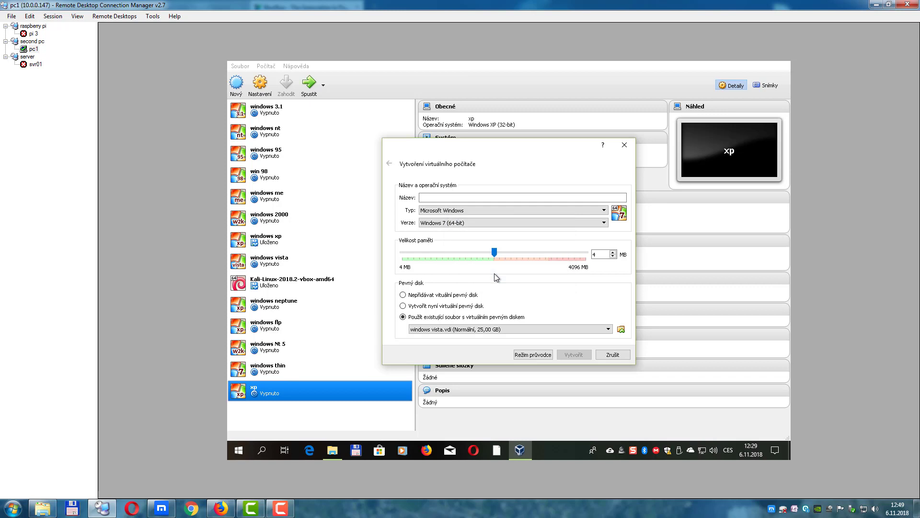
Step: Set the new machine's version to Windows XP (32-bit) and name it "xp youtube"
click(467, 223)
scroll(465, 255, up, 2)
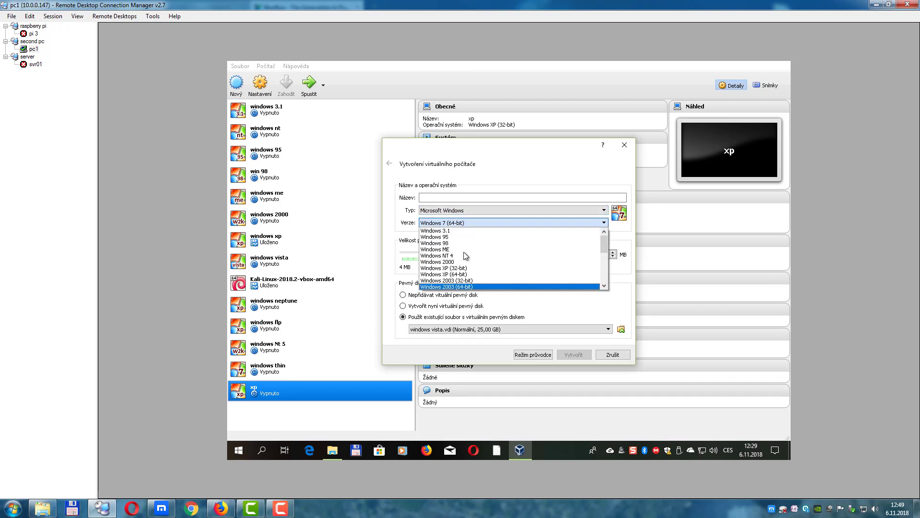
click(462, 268)
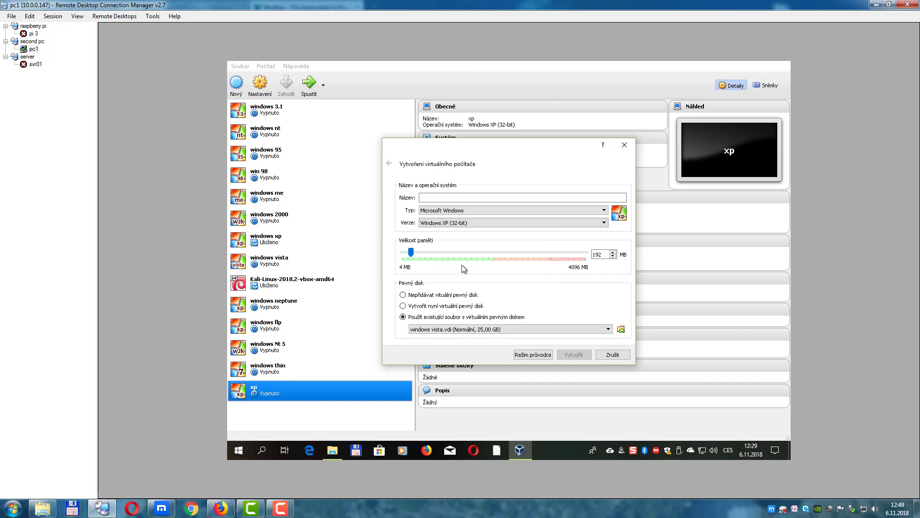
click(465, 196)
text(xp)
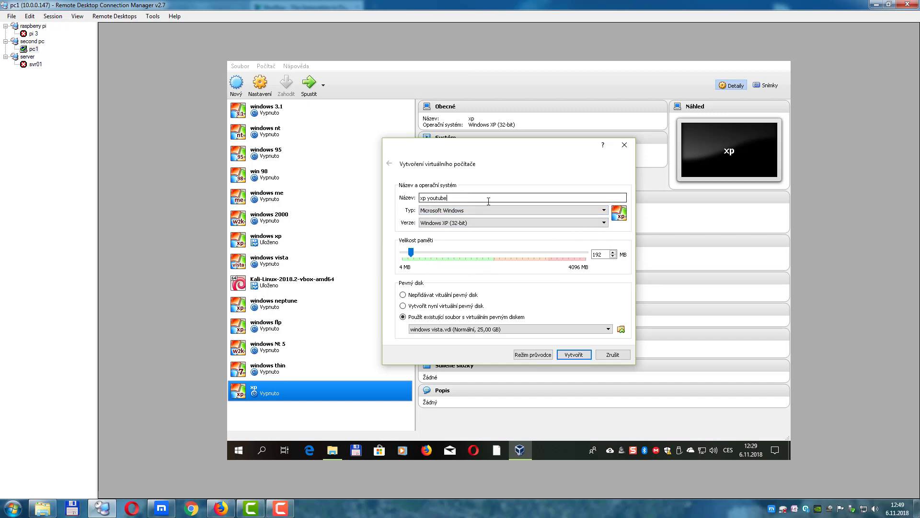
text( youtube)
Step: Try again to attach VirtualXP.VHD as the existing hard disk, and check the error details
click(621, 330)
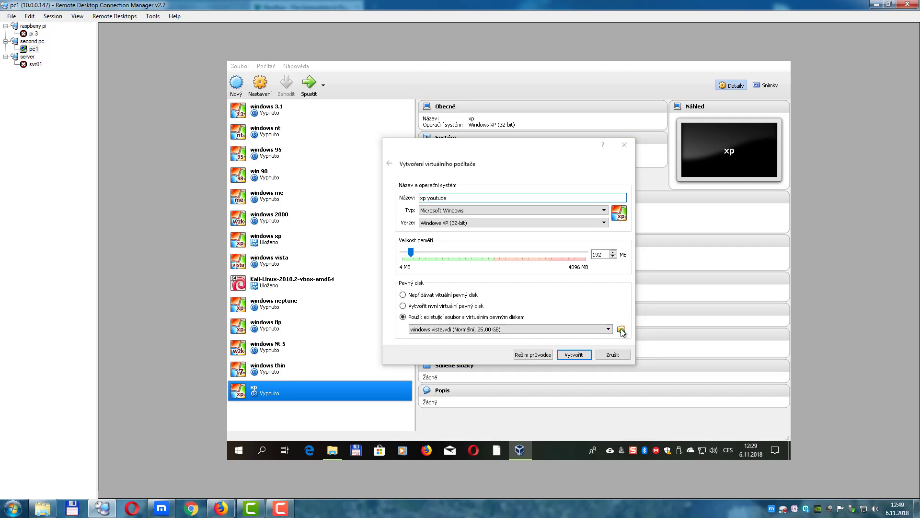
click(446, 207)
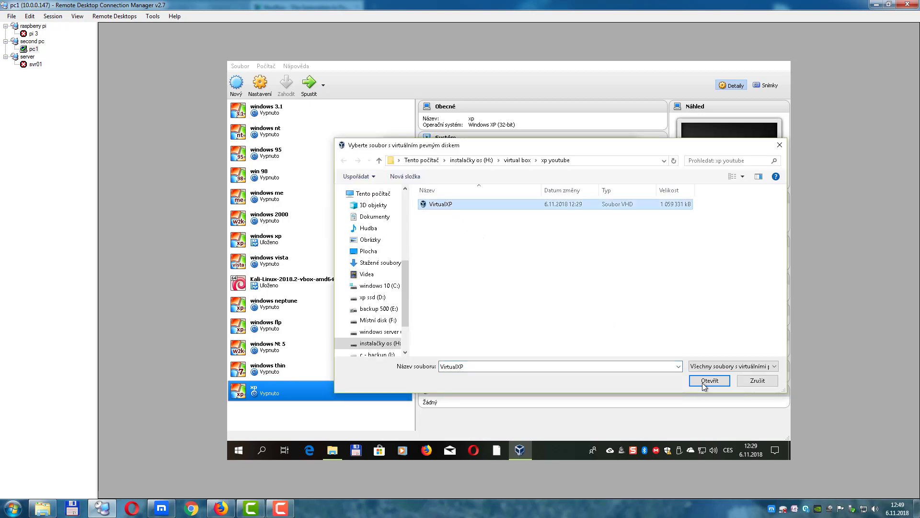
click(703, 382)
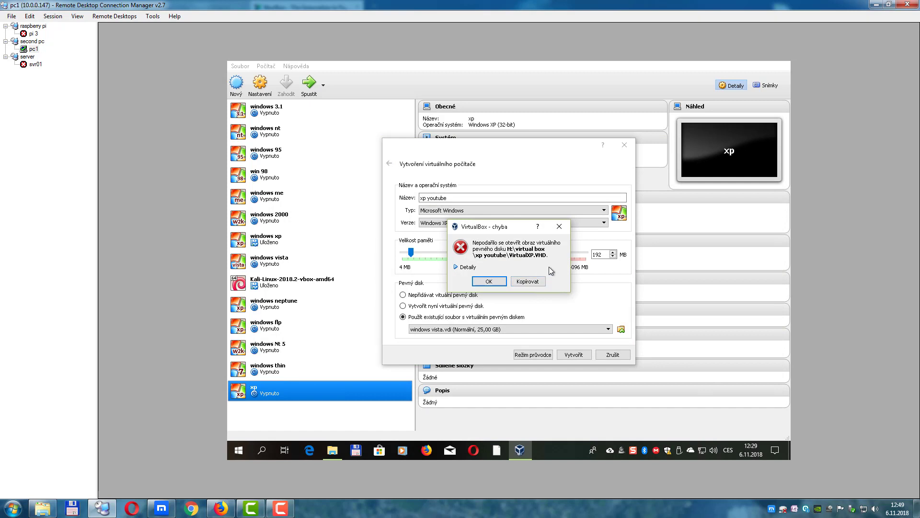
click(468, 267)
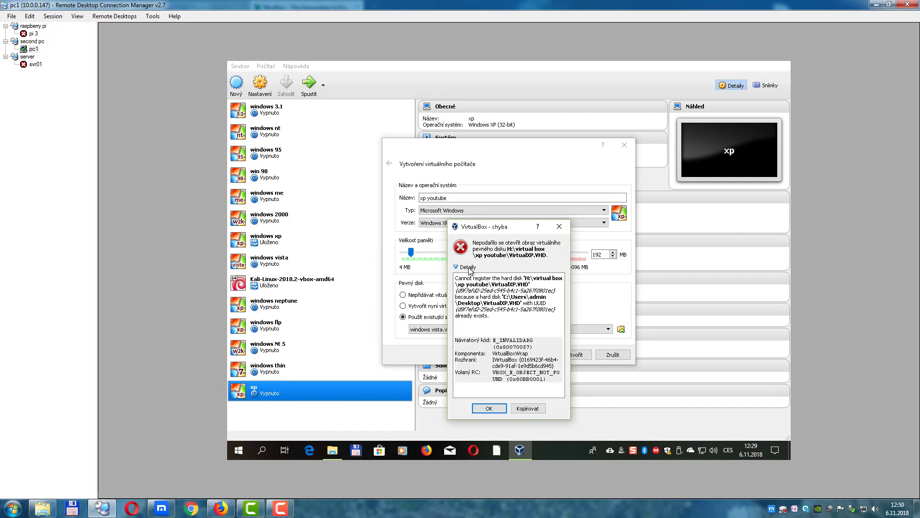
click(494, 406)
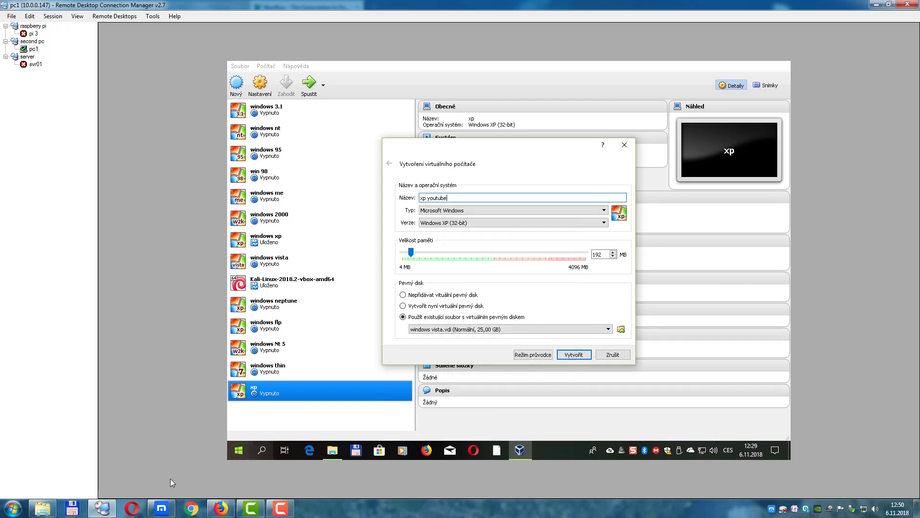
Step: Rename the VirtualXP disk file in H:\virtual box\xp youtube to "youtube xp" and close the folder window
click(43, 508)
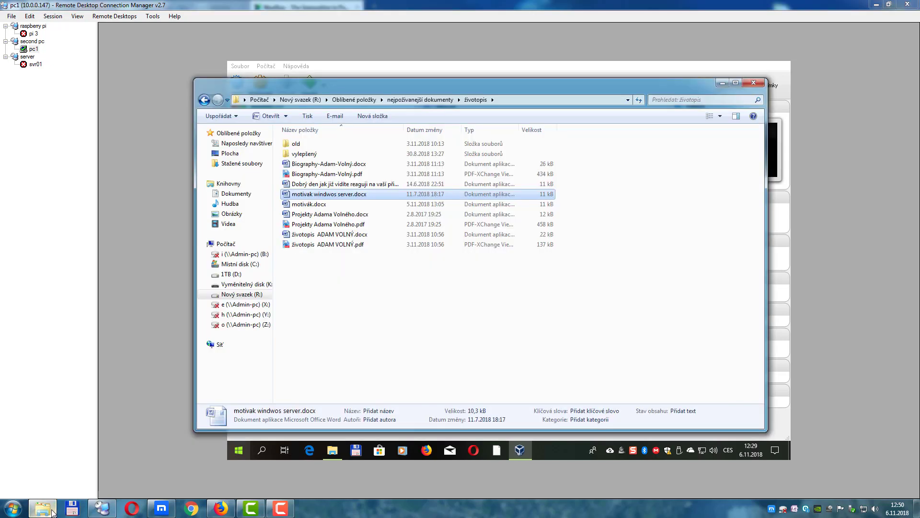
click(721, 85)
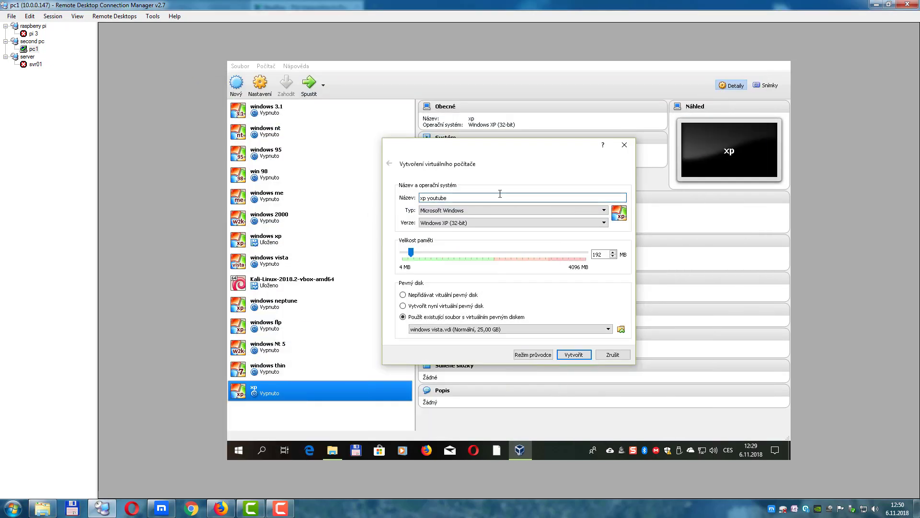
click(332, 449)
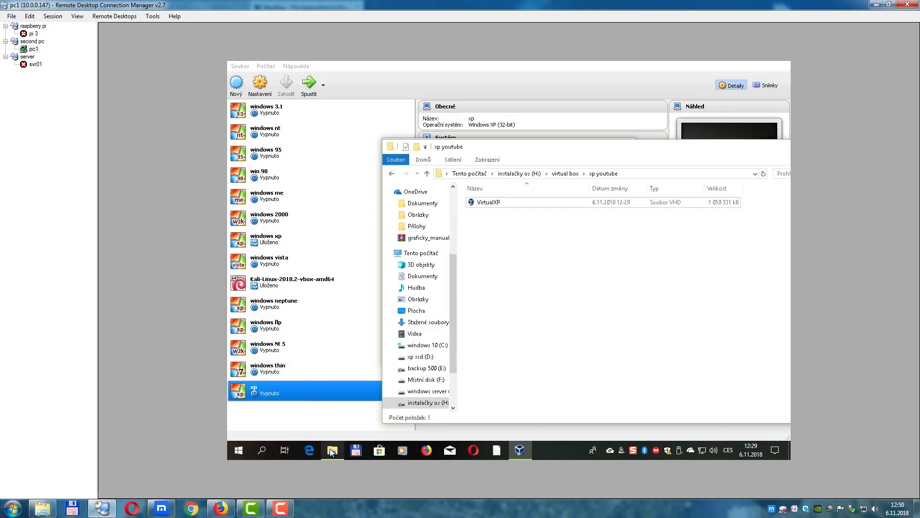
right_click(495, 202)
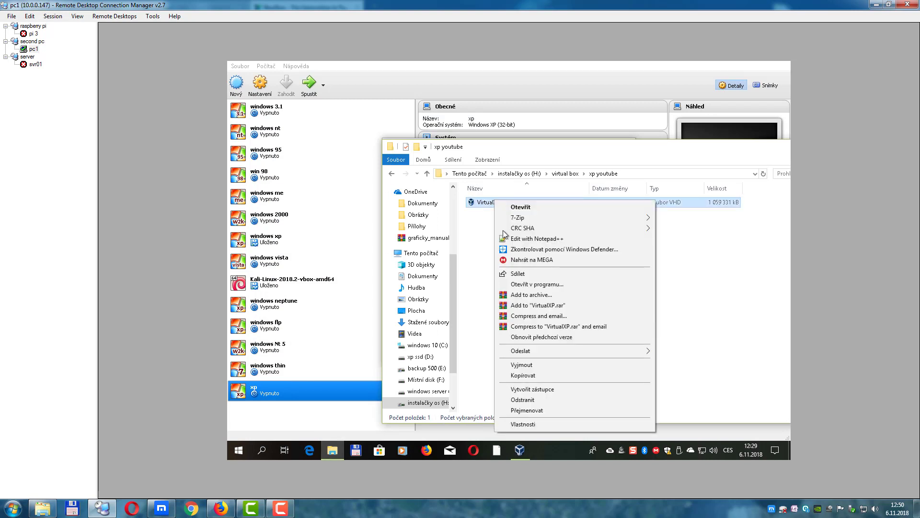
click(527, 411)
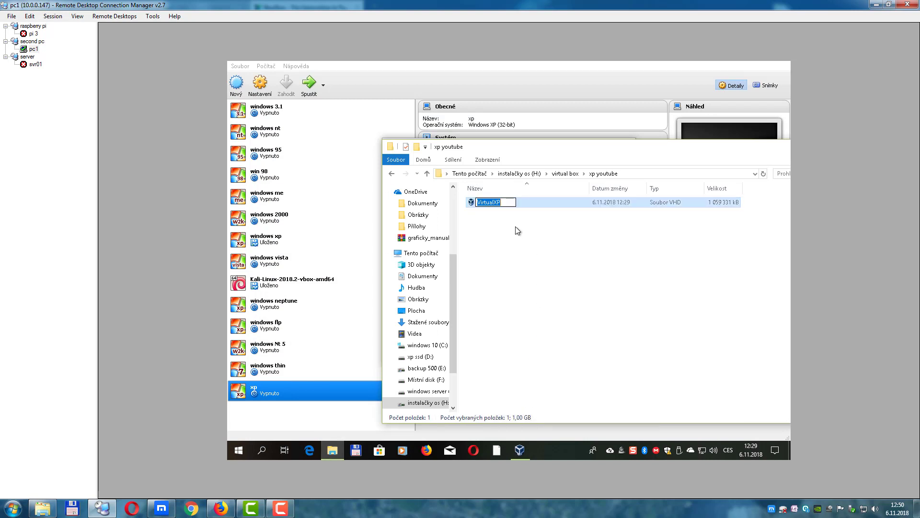
click(507, 204)
drag(499, 203, 473, 202)
text(youtu)
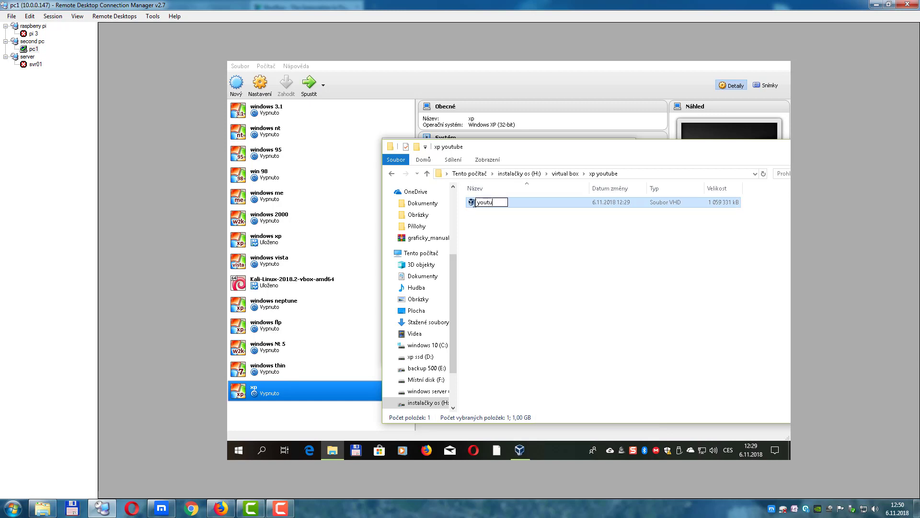
text(be xp)
key(Return)
drag(631, 146, 480, 142)
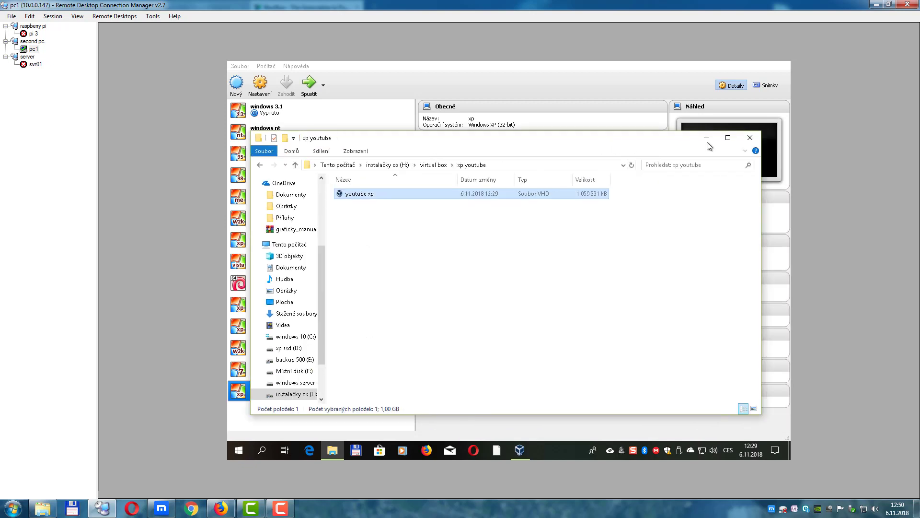
click(749, 139)
Step: Try to attach the renamed youtube xp.VHD as the existing hard disk, and cancel creating the virtual machine
click(621, 329)
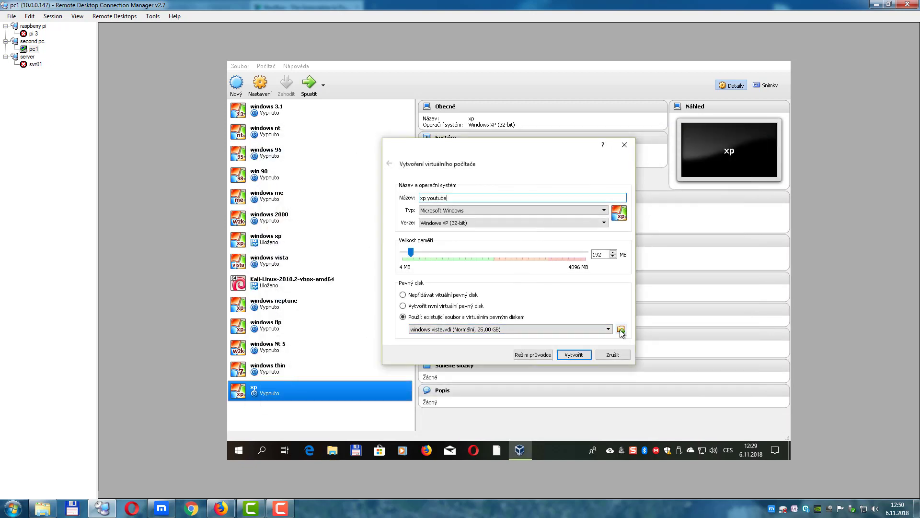
click(448, 204)
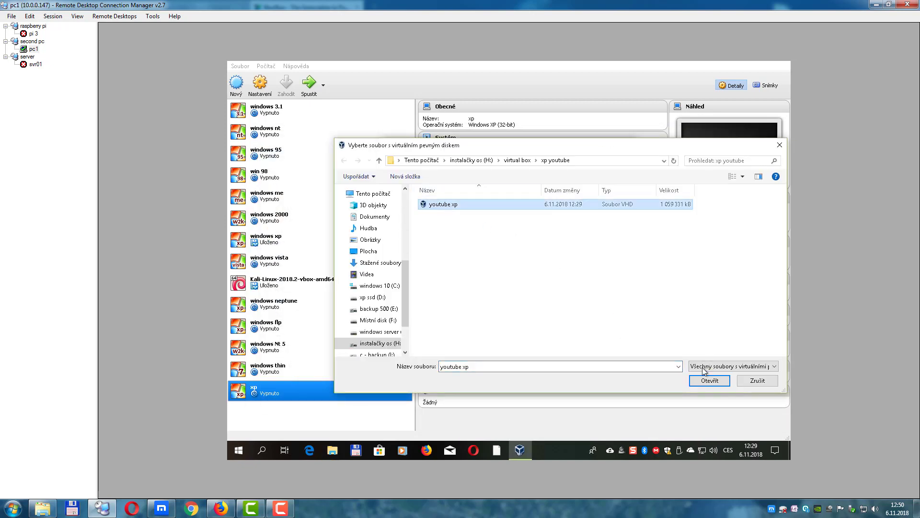
click(708, 380)
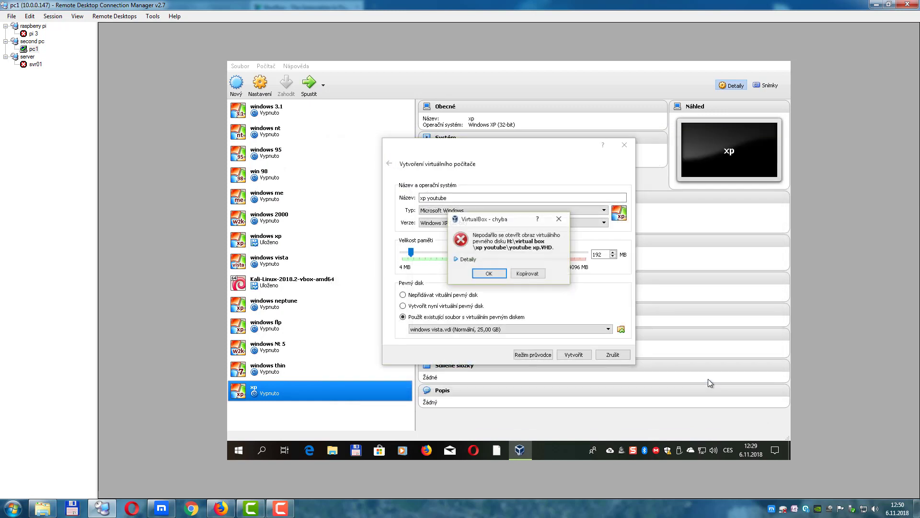
click(488, 273)
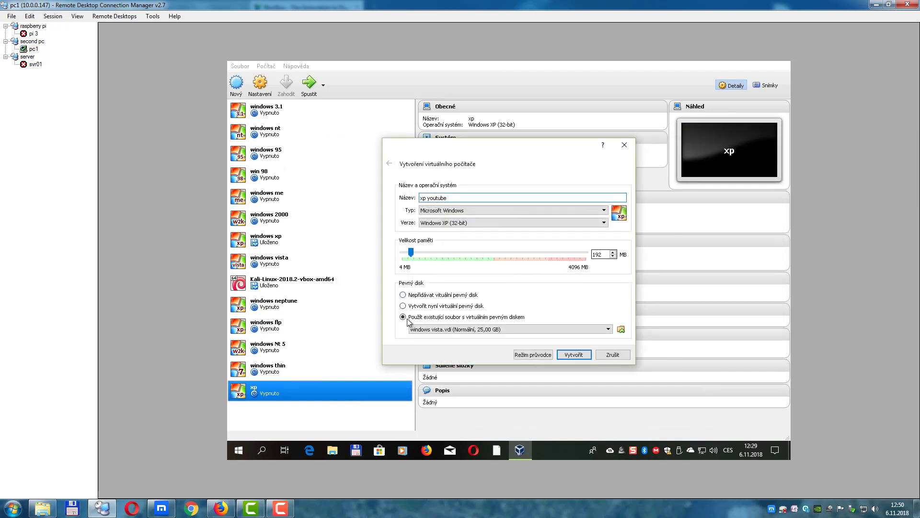
click(613, 354)
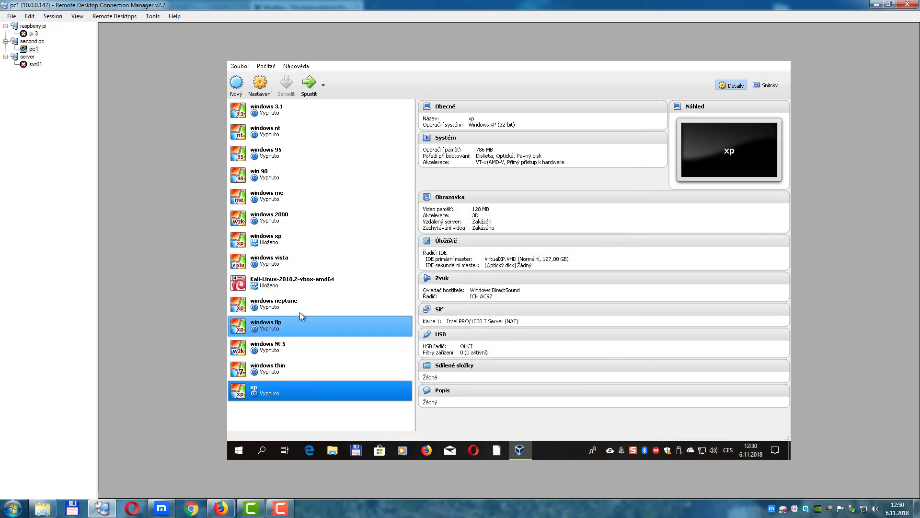
Step: Discard the saved states of the windows xp and Kali-Linux-2018.2-vbox-amd64 virtual machines
click(293, 242)
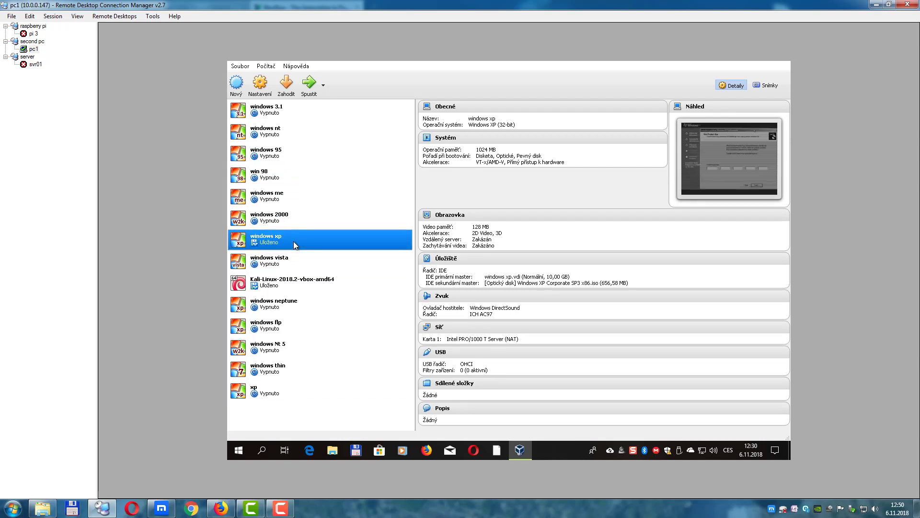
click(286, 84)
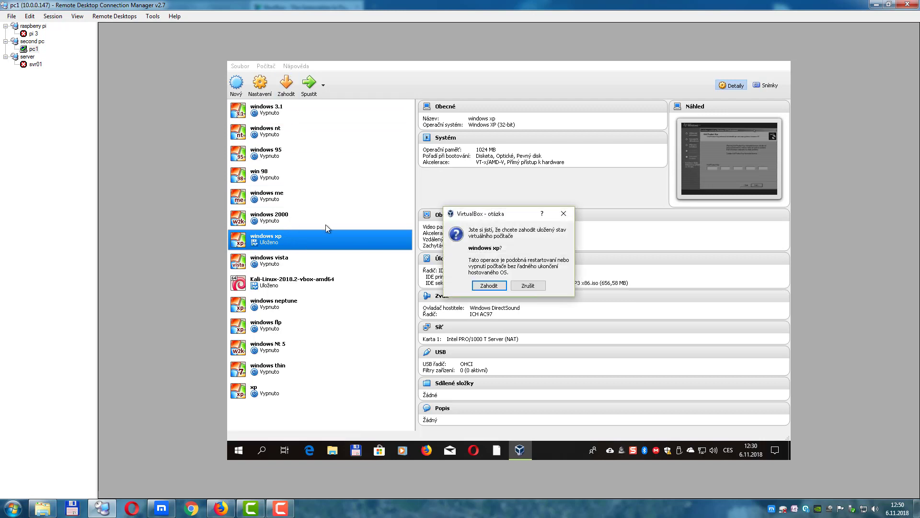
click(490, 286)
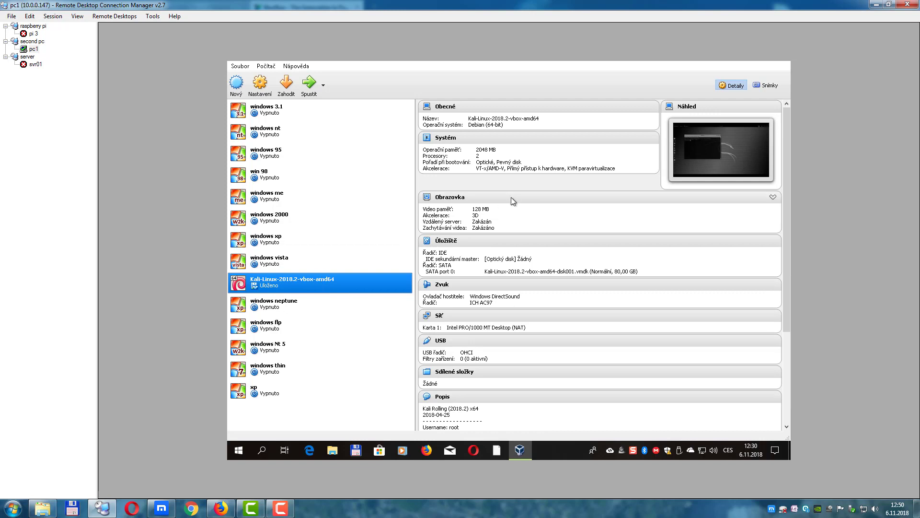
click(291, 90)
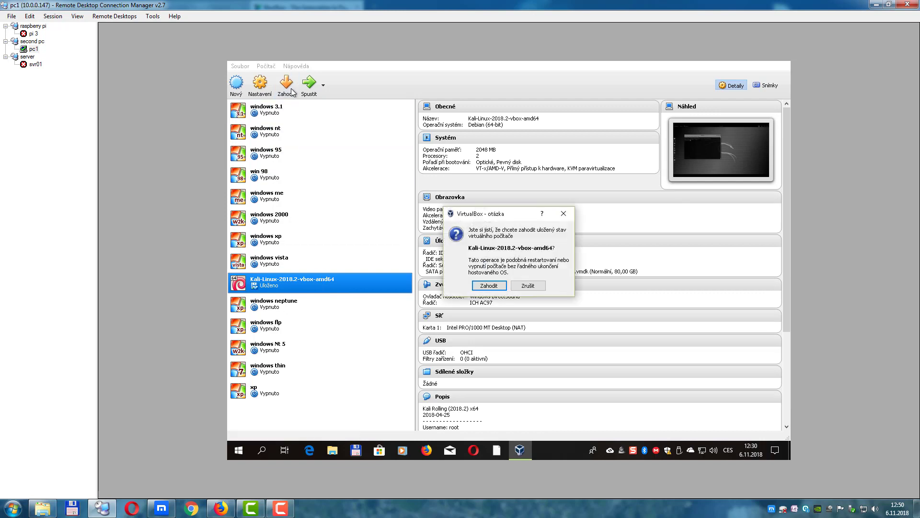
click(488, 285)
Step: Remove the xp virtual machine together with all of its files
click(301, 393)
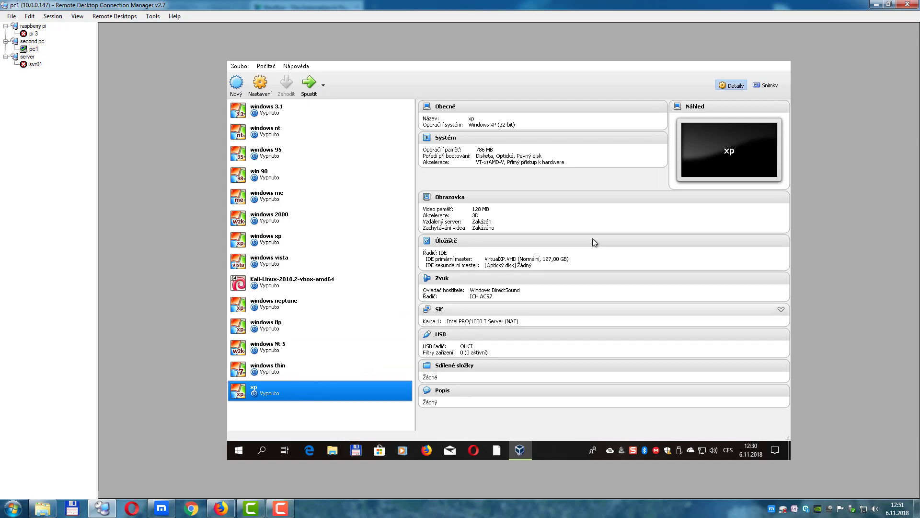
right_click(279, 394)
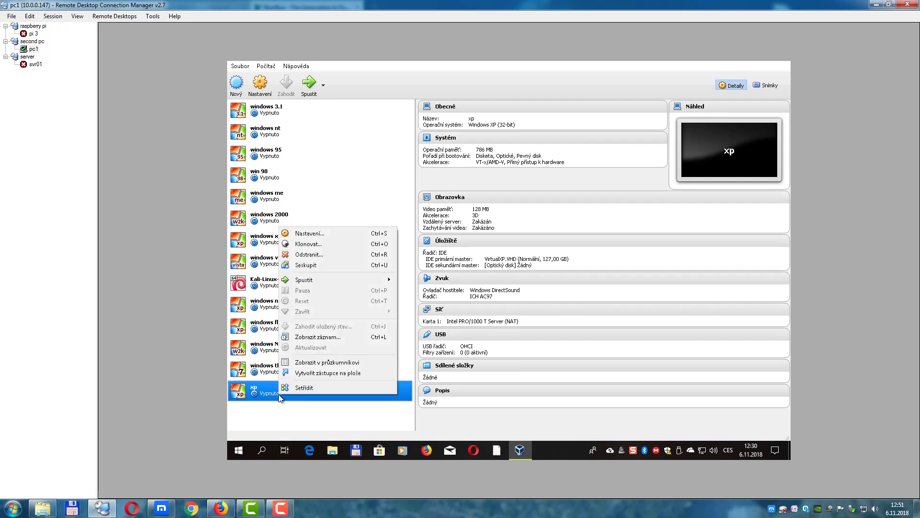
click(305, 255)
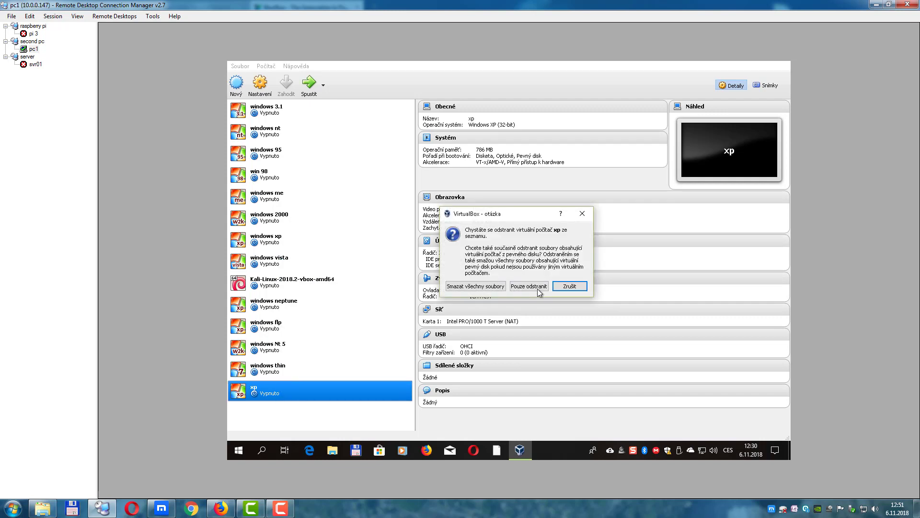
click(493, 287)
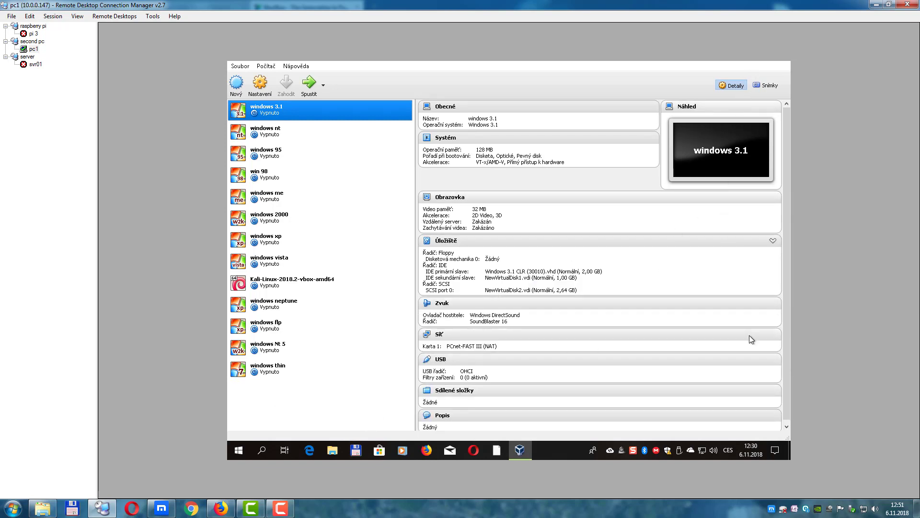
Step: Close the VirtualBox manager and launch it again from the remote desktop
click(781, 450)
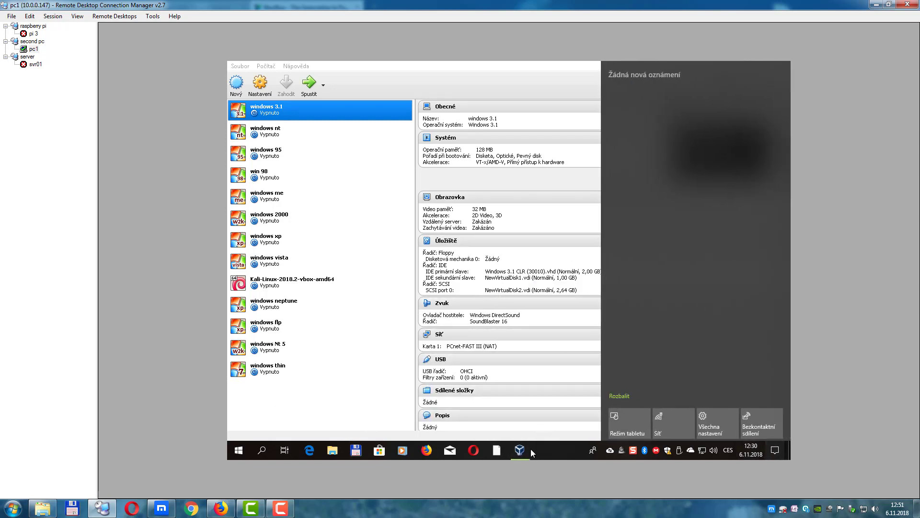
click(523, 450)
right_click(521, 451)
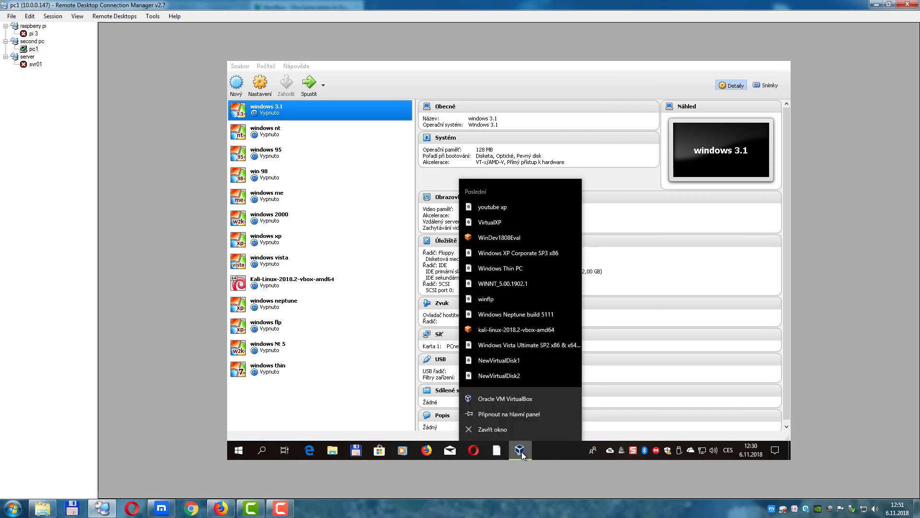
click(510, 427)
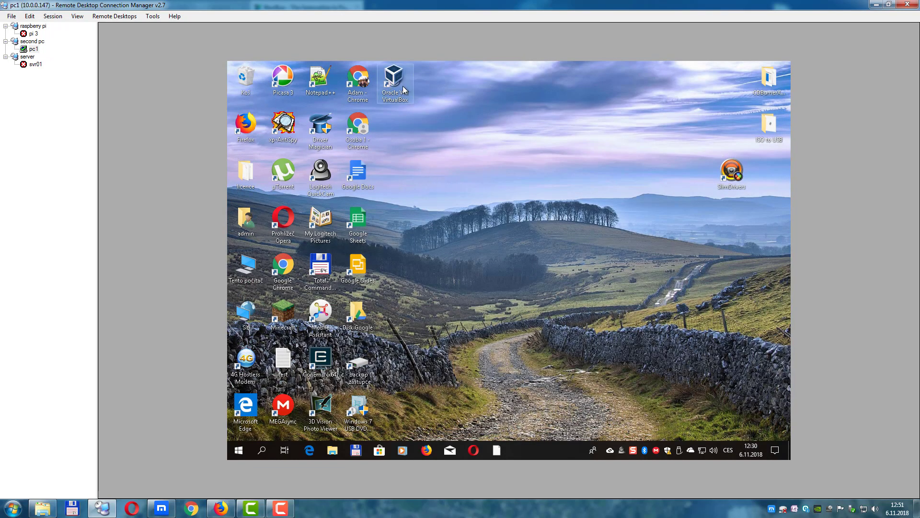
double_click(391, 79)
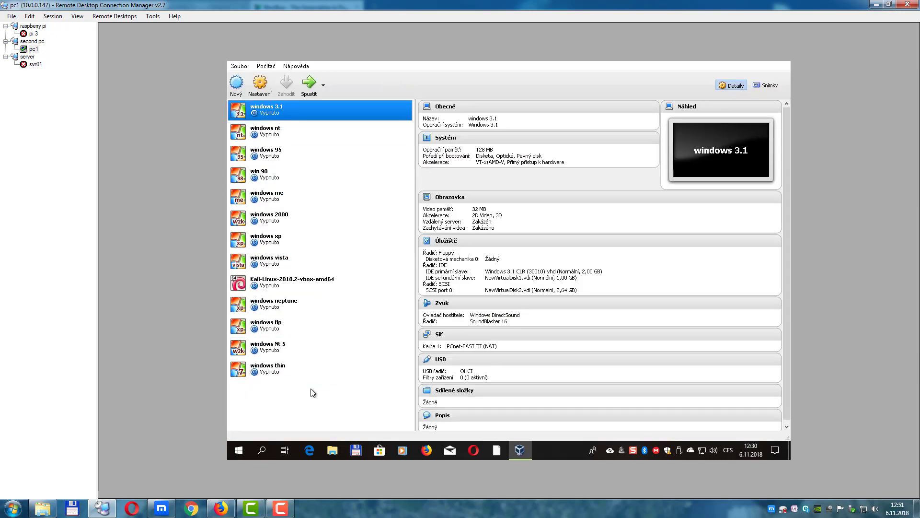
Step: Begin a new virtual machine and attach youtube xp.VHD from the xp youtube folder as its existing hard disk
click(236, 84)
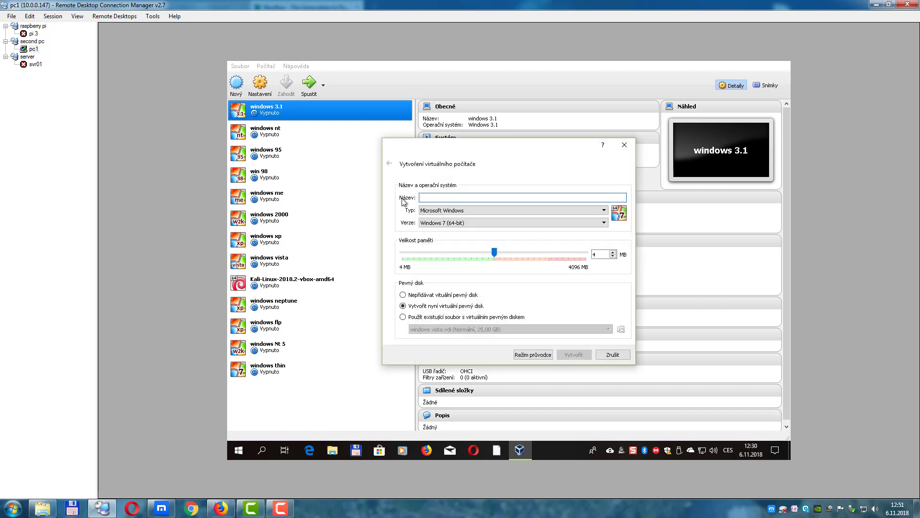
click(487, 317)
click(503, 330)
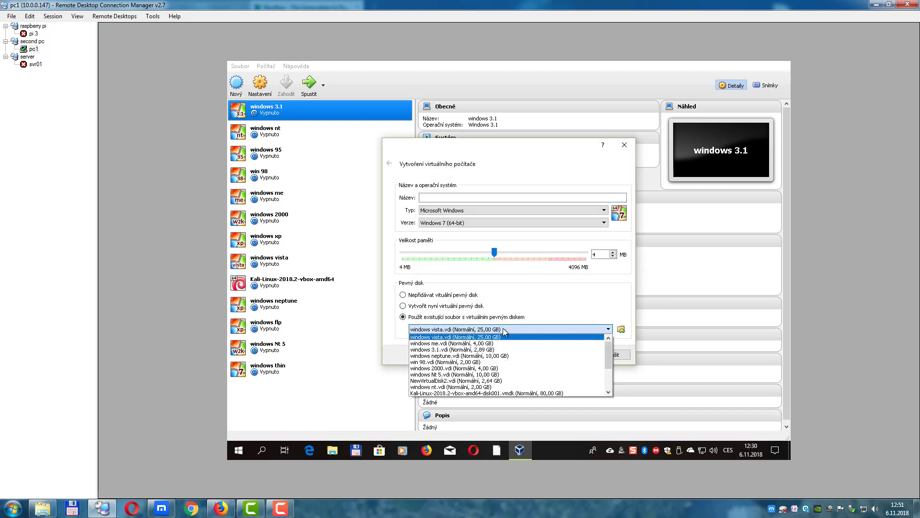
click(619, 329)
click(619, 329)
click(457, 205)
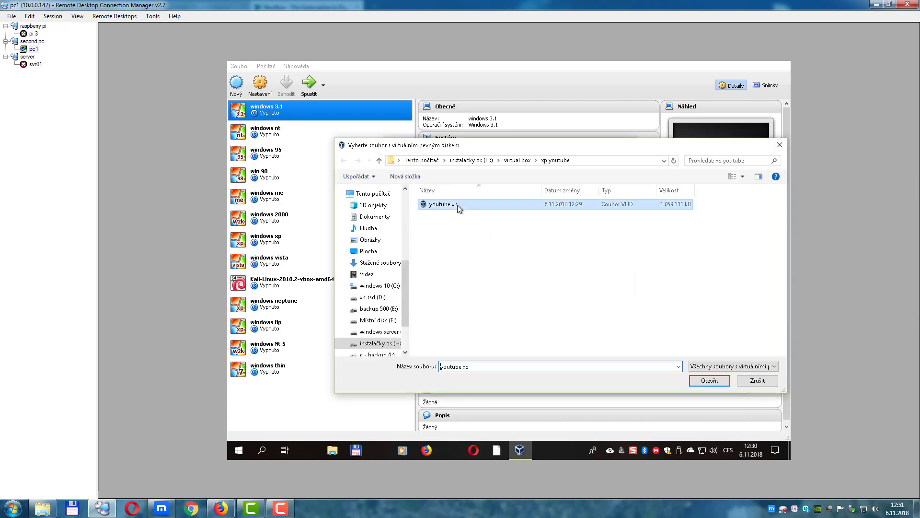
click(707, 381)
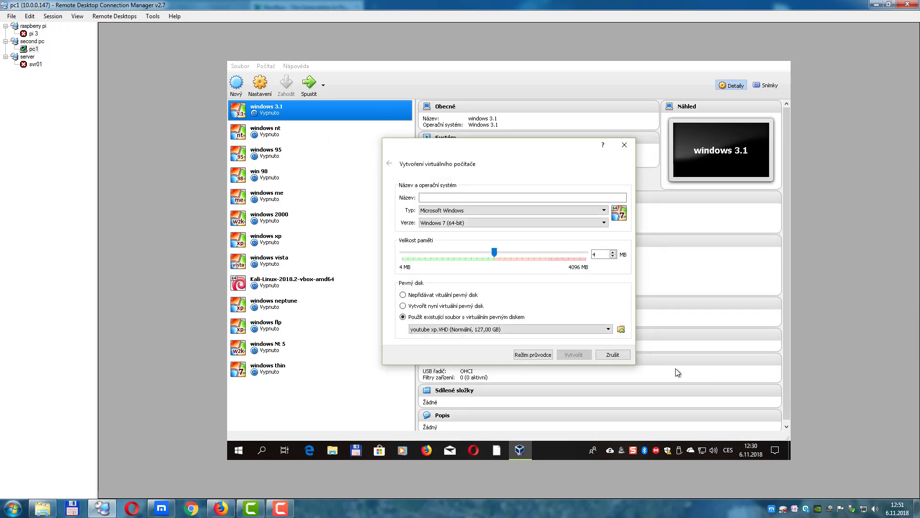
Step: Set the version to Windows XP (32-bit), the memory to 786 MB and the name to "xo youtube", and create the machine
click(475, 200)
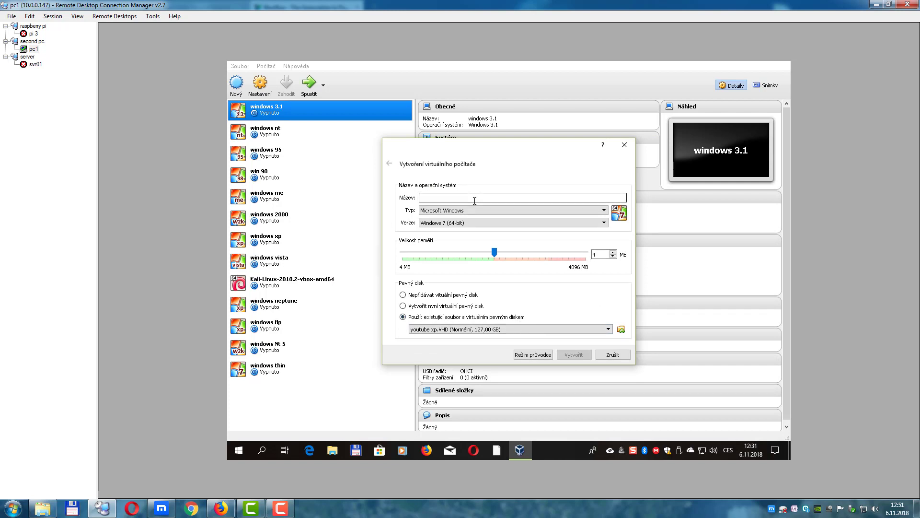
click(461, 222)
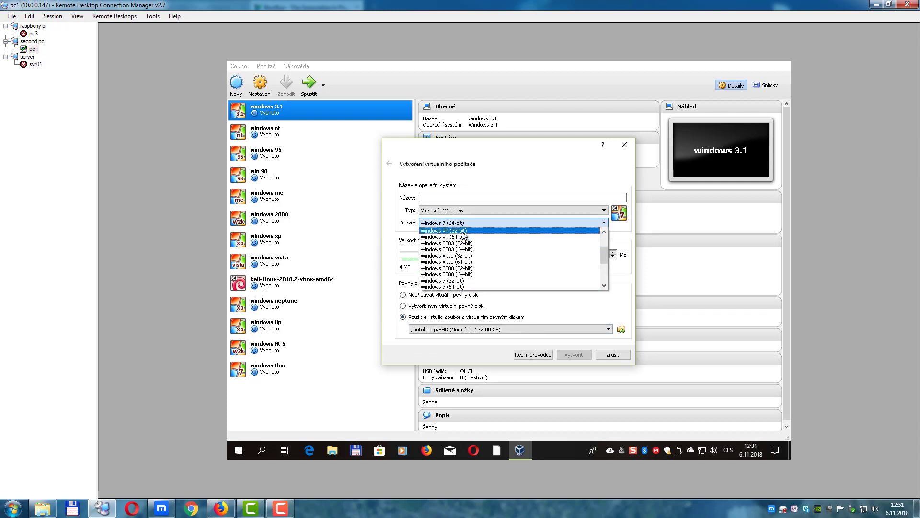
click(463, 233)
double_click(592, 254)
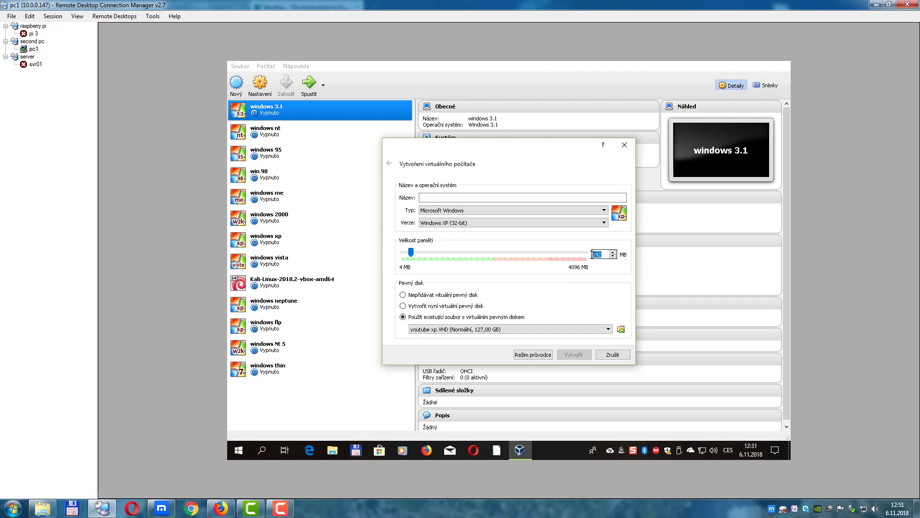
text(786)
click(453, 195)
text(x)
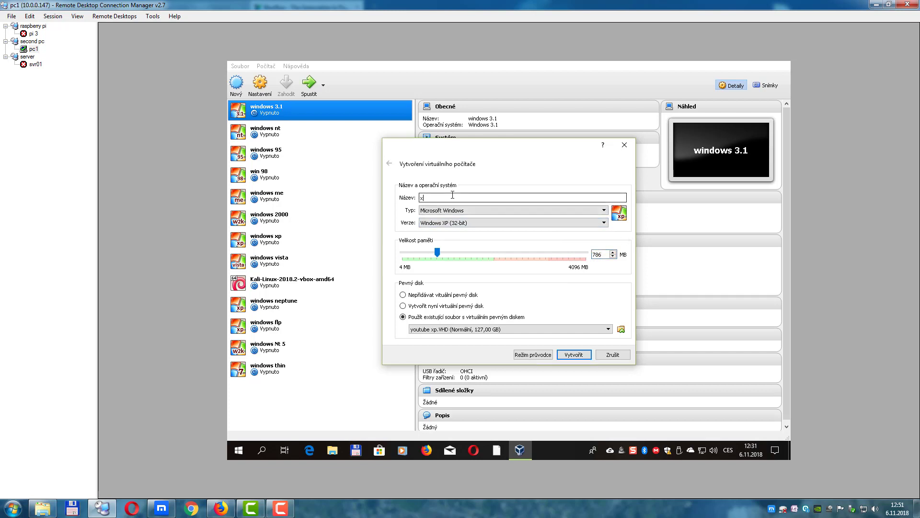
text(o youtube)
click(579, 353)
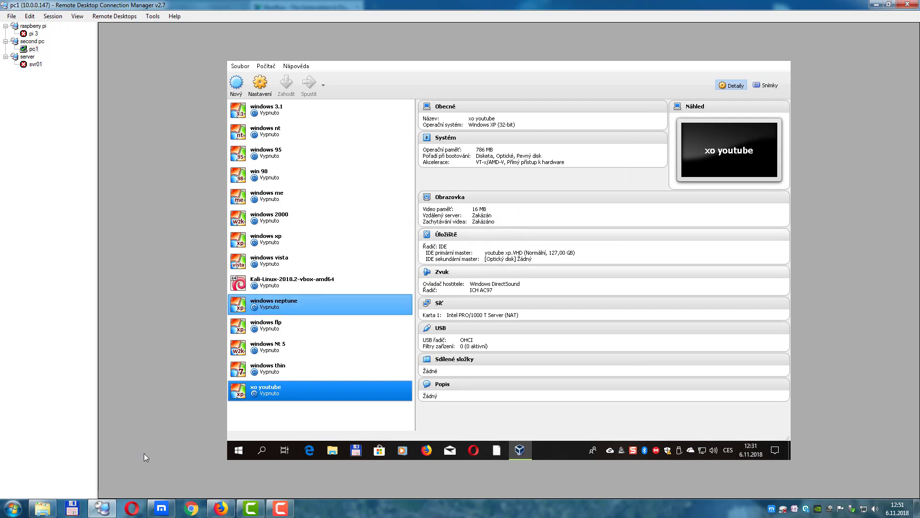
click(169, 509)
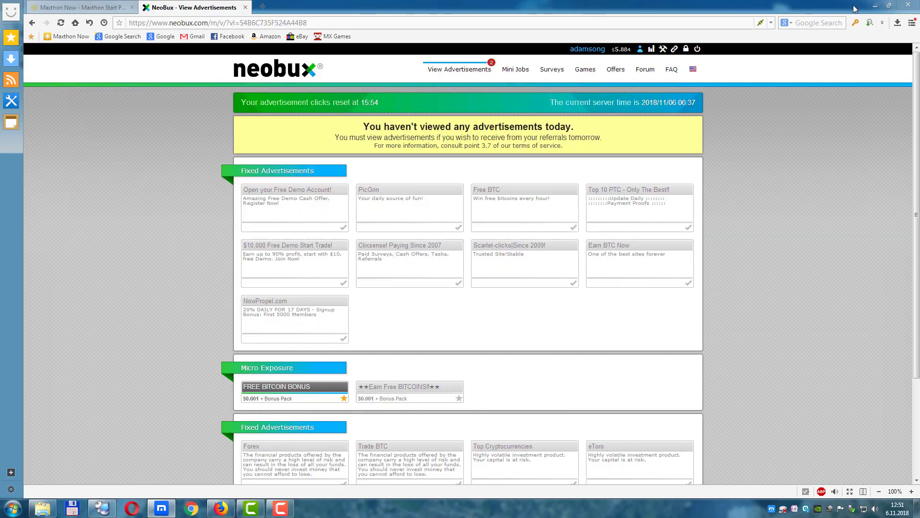
click(876, 6)
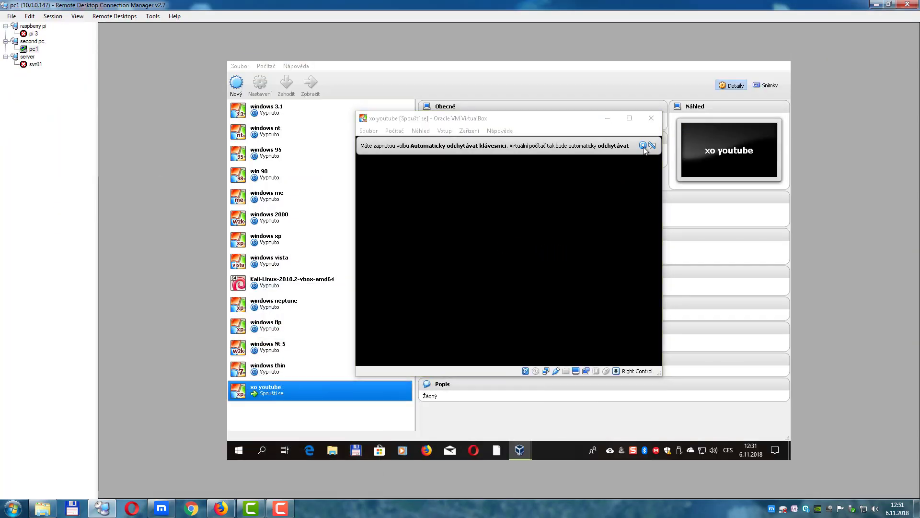
Step: Dismiss the keyboard capture and mouse integration notices in the xo youtube machine window while Windows XP setup loads
click(643, 146)
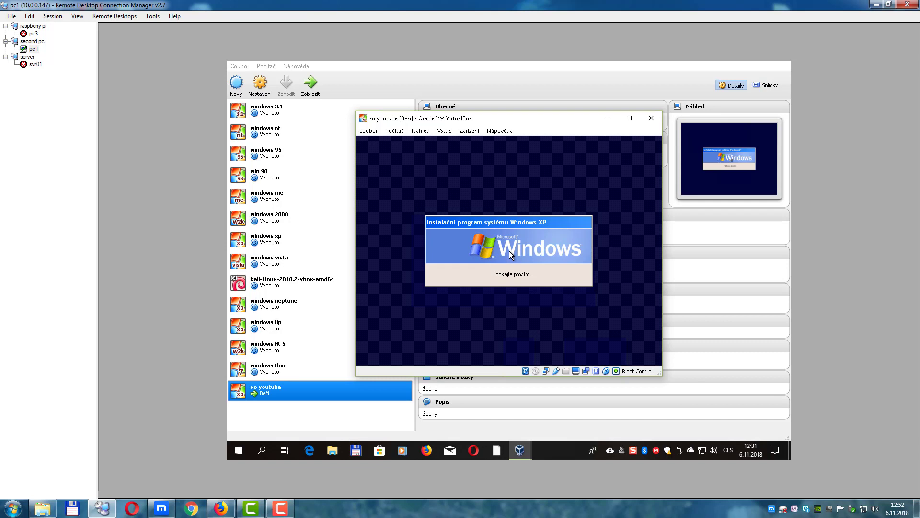
key(Control_R)
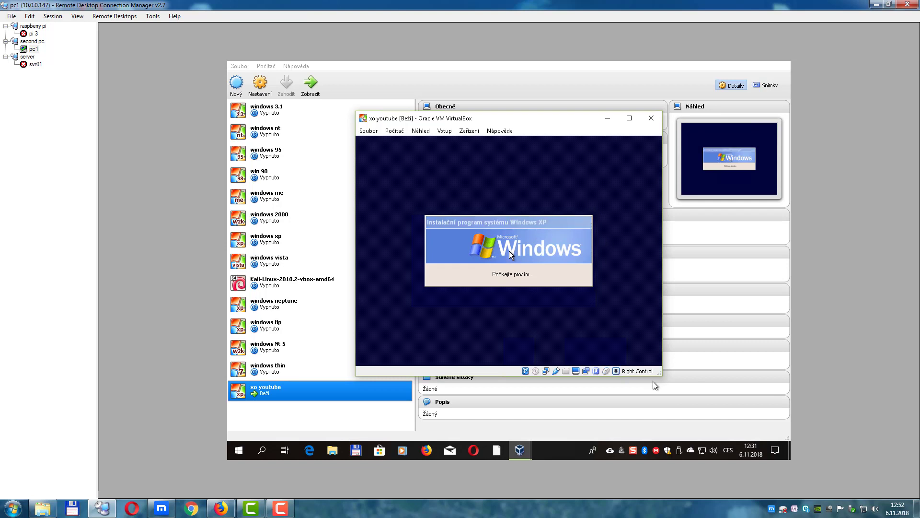
click(622, 320)
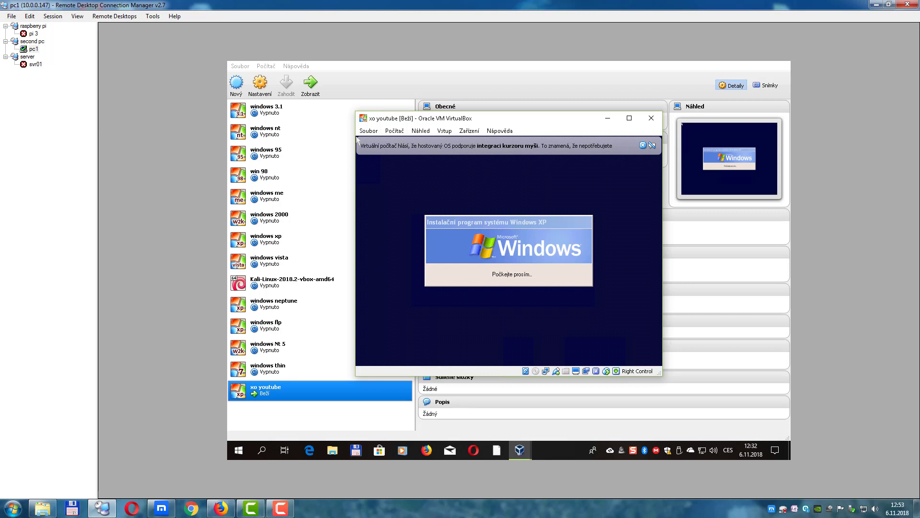
click(643, 145)
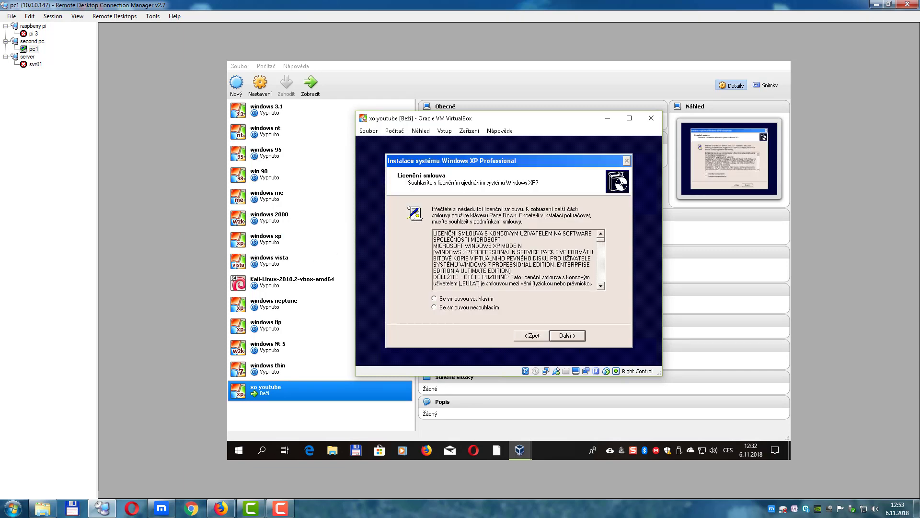
Step: Accept the Windows XP license agreement and continue the setup, declining to cancel the installation
key(Tab)
key(Tab)
key(Tab)
key(Tab)
key(Escape)
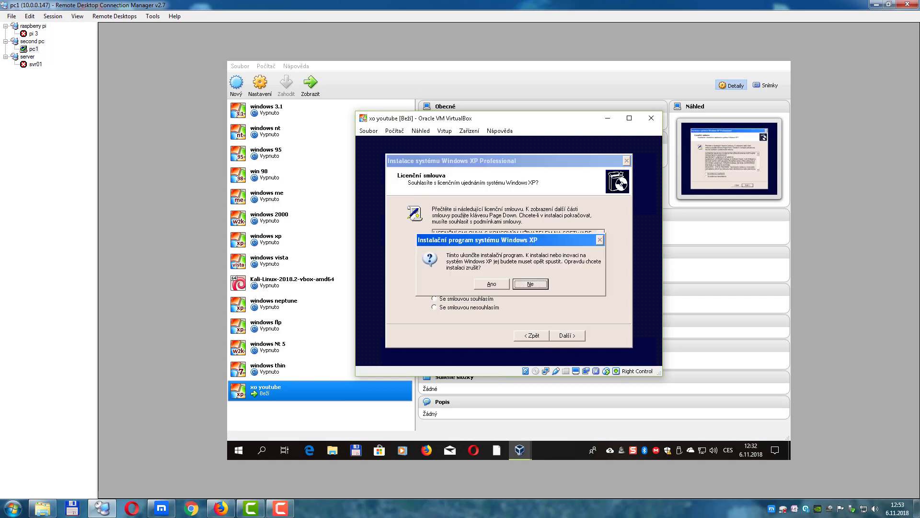
key(Tab)
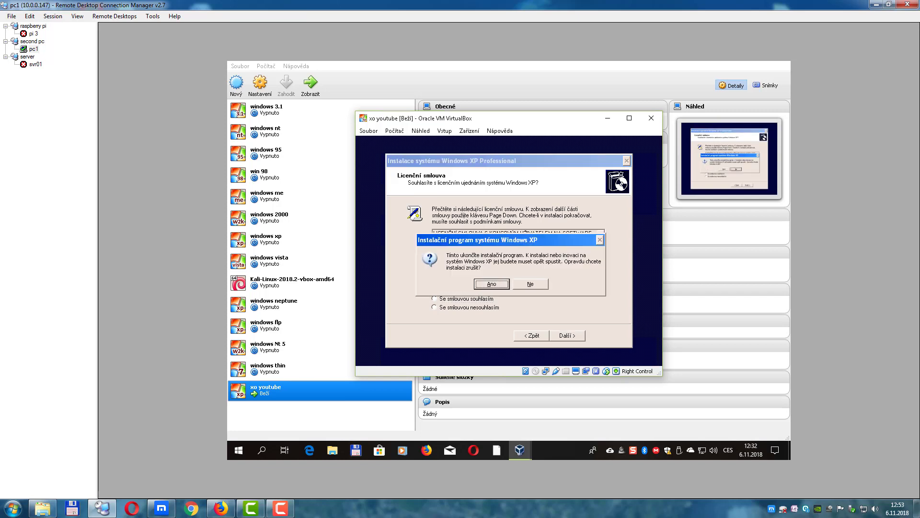
key(Tab)
key(Return)
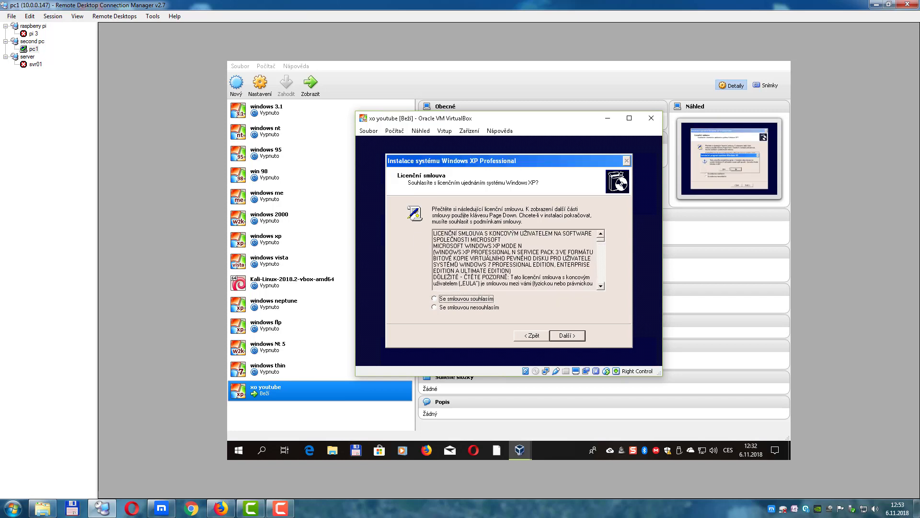
key(Down)
key(Up)
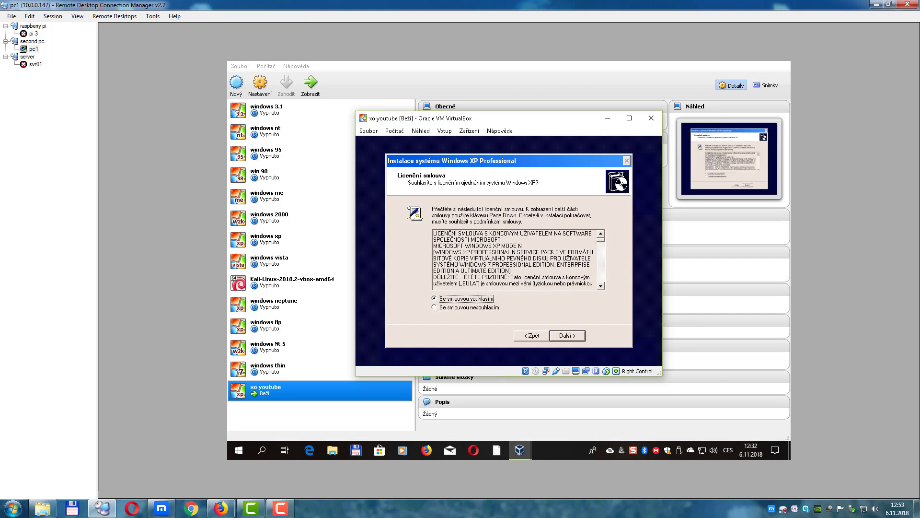
key(Return)
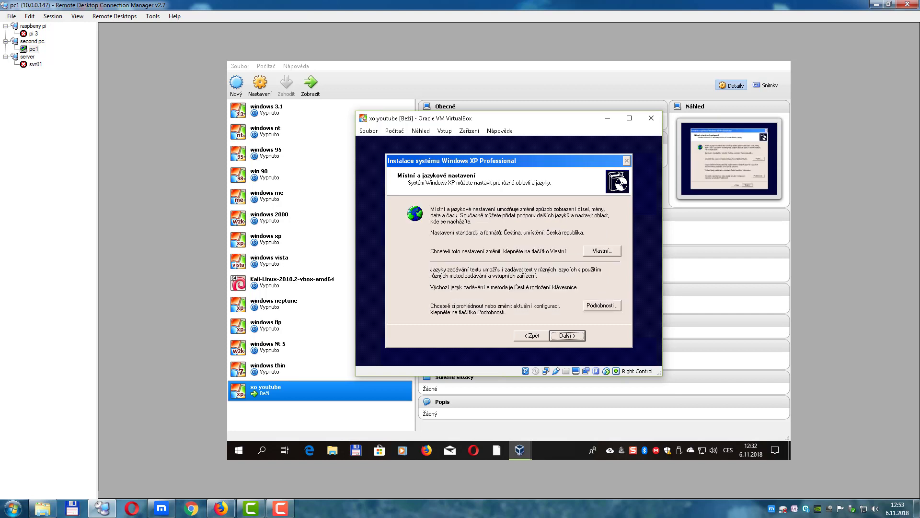
Step: Name the computer asdmj with a blank administrator password, keeping the default regional, date and time settings
key(Return)
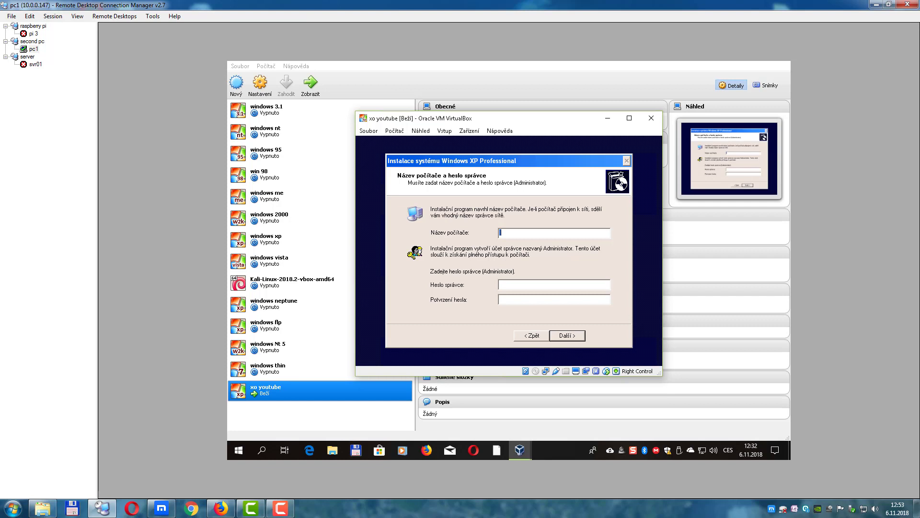
text(asdmj)
key(Return)
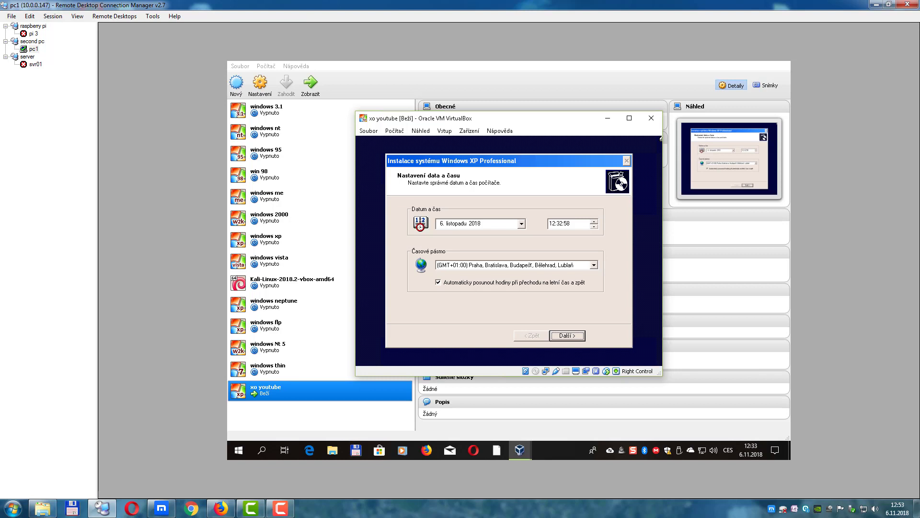
key(Return)
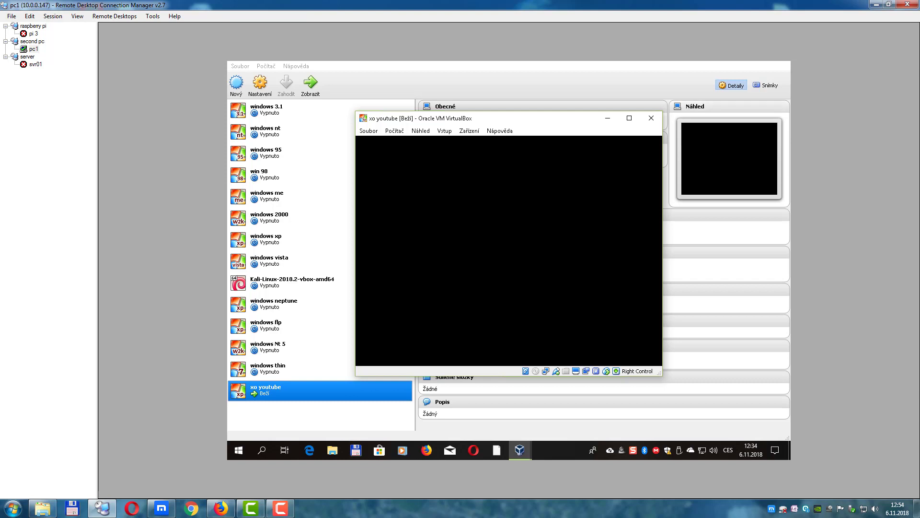
Step: Close the xo youtube virtual machine by powering it off
click(651, 118)
click(521, 258)
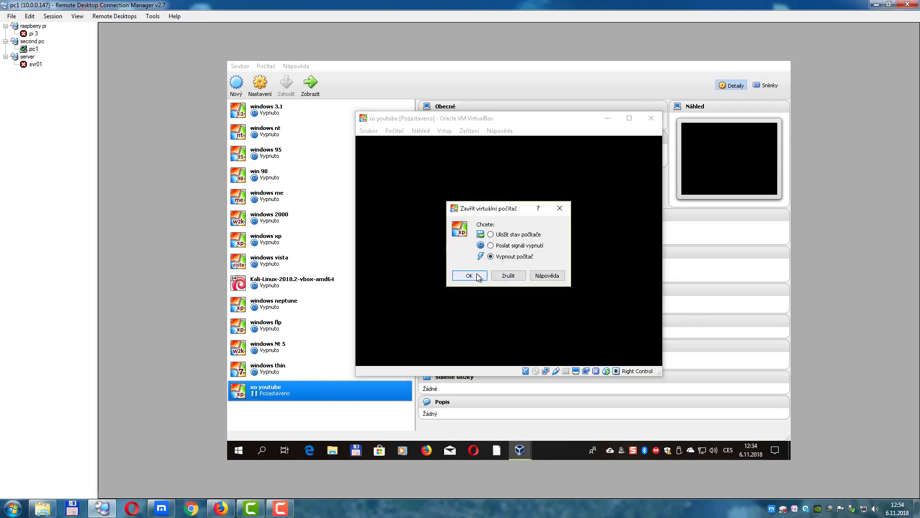
click(469, 274)
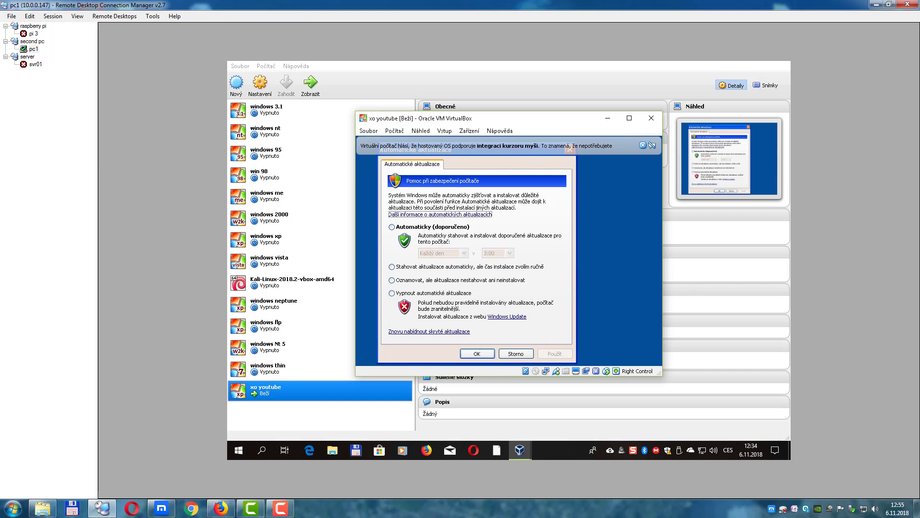
Step: Dismiss the mouse integration notice and set Windows XP automatic updates to Automaticky (doporučeno), keeping the daily 3:00 schedule
click(641, 145)
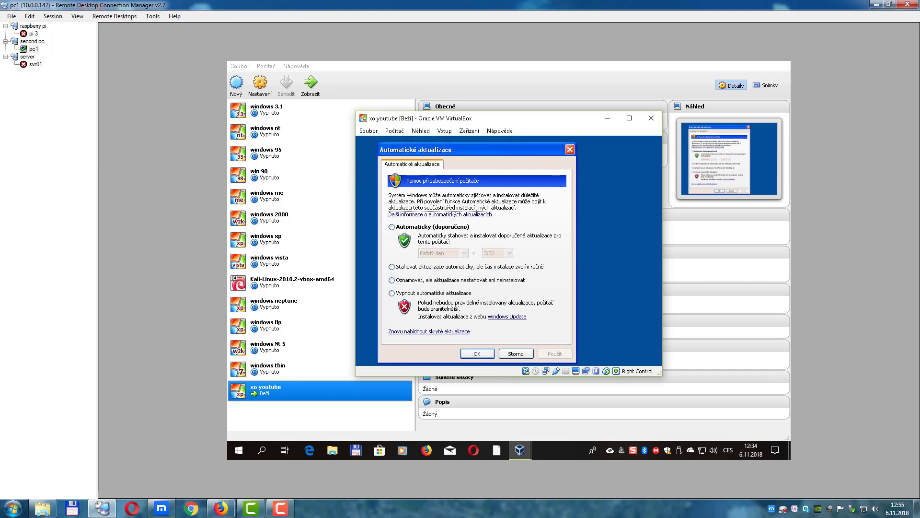
key(Tab)
key(Tab)
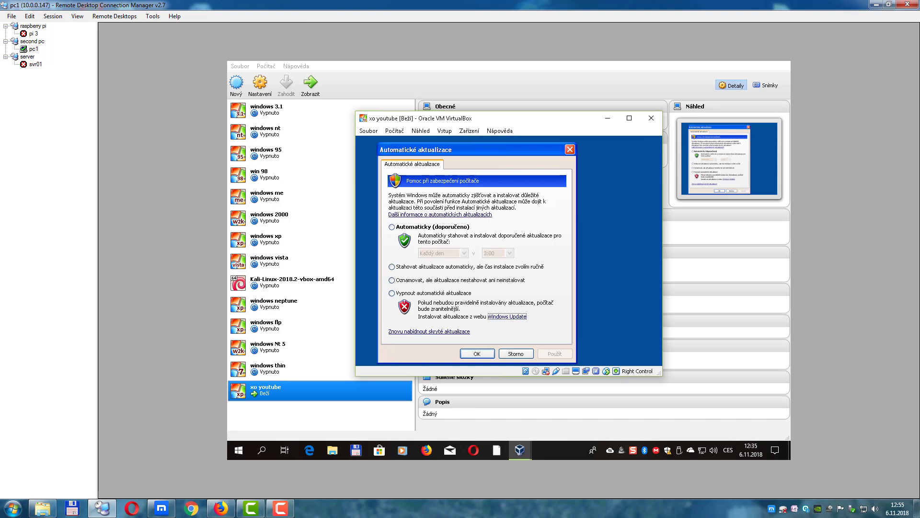
key(Tab)
key(Tab)
key(Tab)
key(Tab)
key(Tab)
key(Tab)
key(Down)
key(Down)
key(Down)
key(Up)
key(Up)
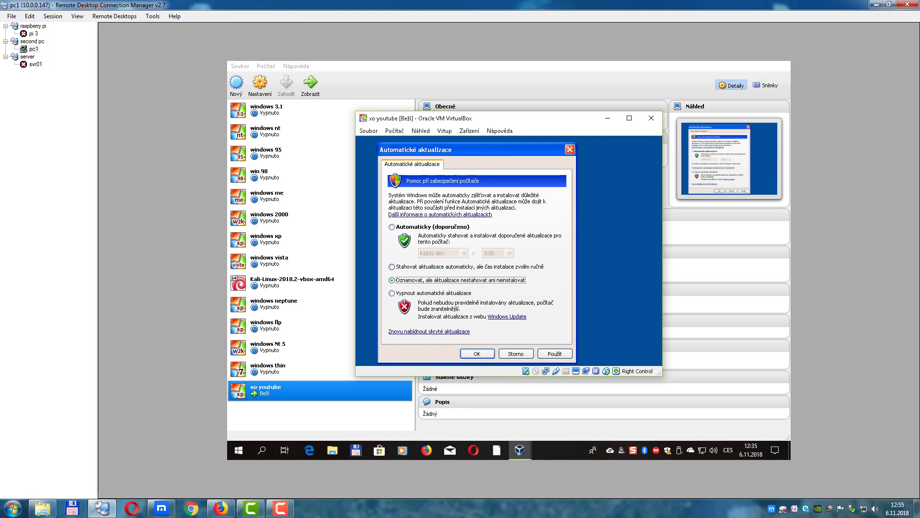
key(Up)
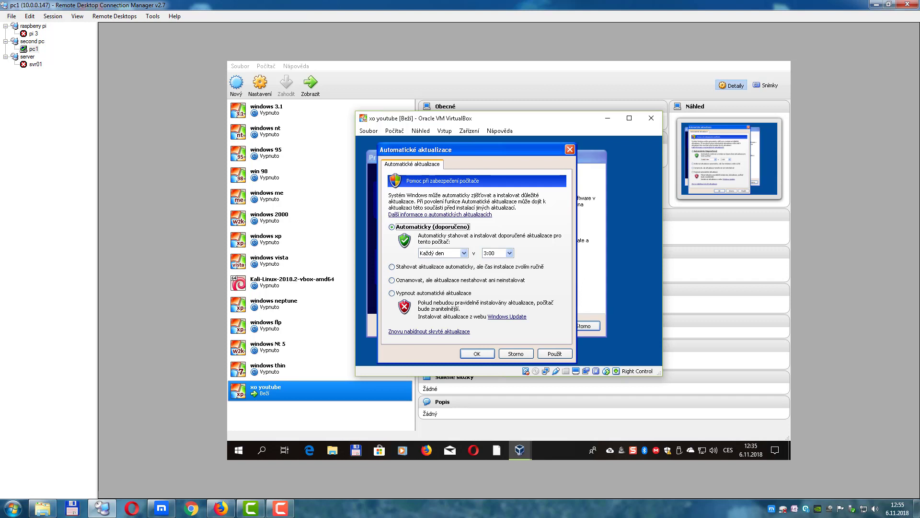
key(Return)
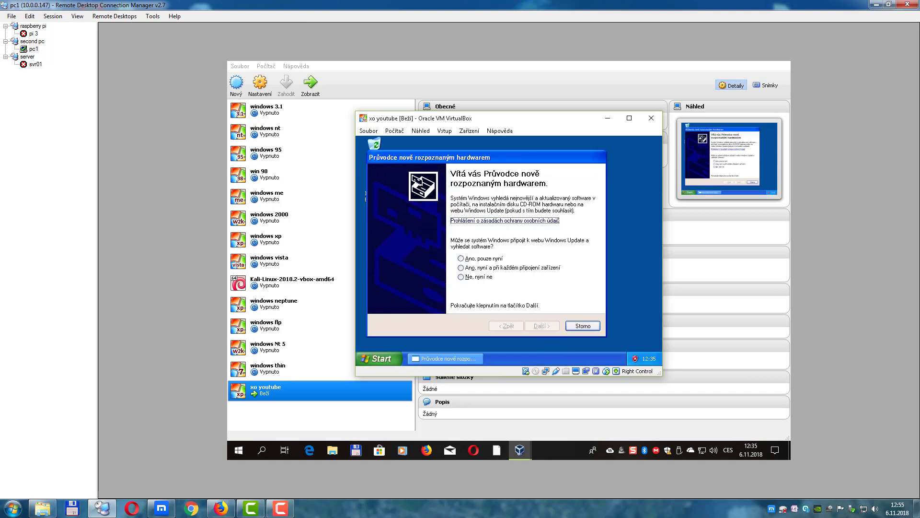
Step: Cancel the new hardware wizards in the Windows XP guest without searching for drivers
key(Tab)
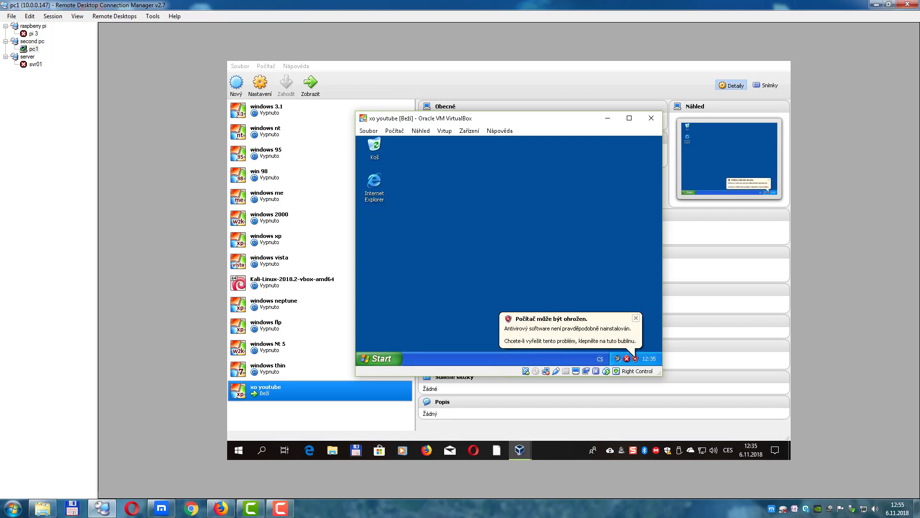
key(Tab)
key(Tab)
key(Tab)
key(Tab)
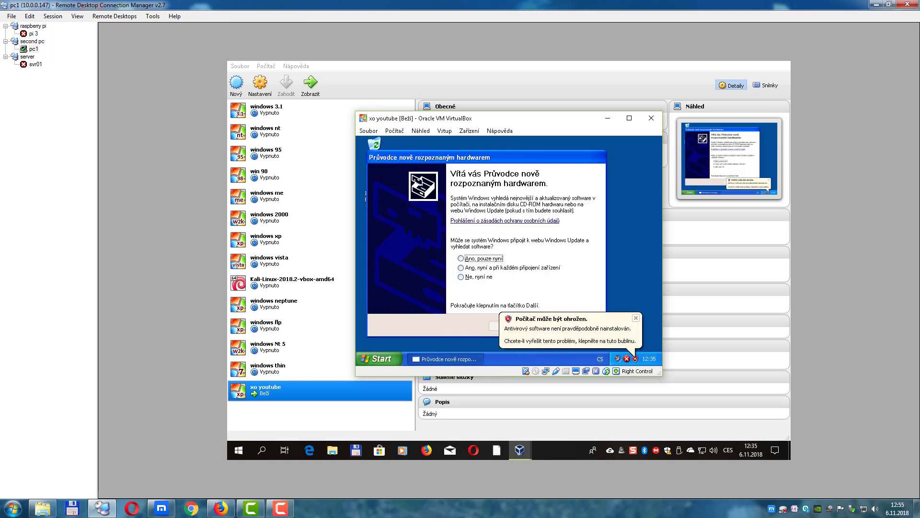
key(Tab)
key(Tab)
key(Tab)
key(Tab)
key(Tab)
key(Escape)
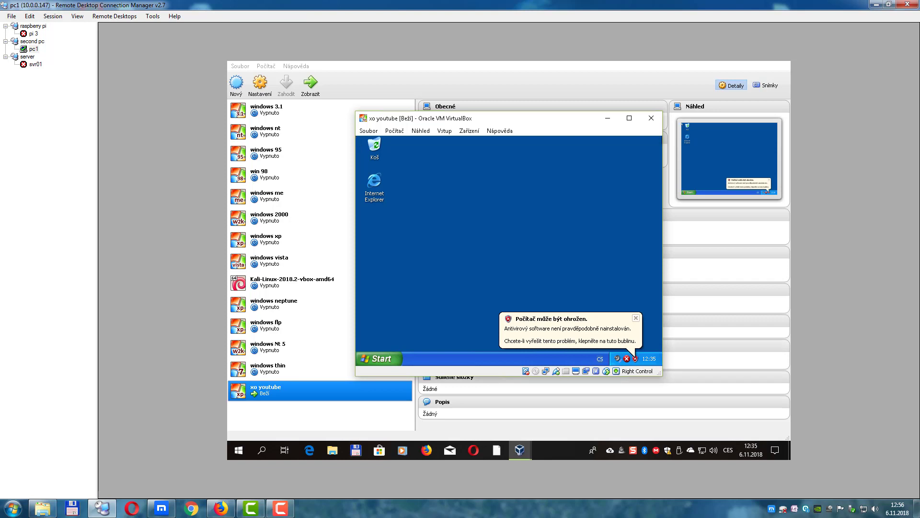
Step: Return to the xo youtube machine window and open Tento počítač in Windows XP to view its drives
key(super)
click(520, 450)
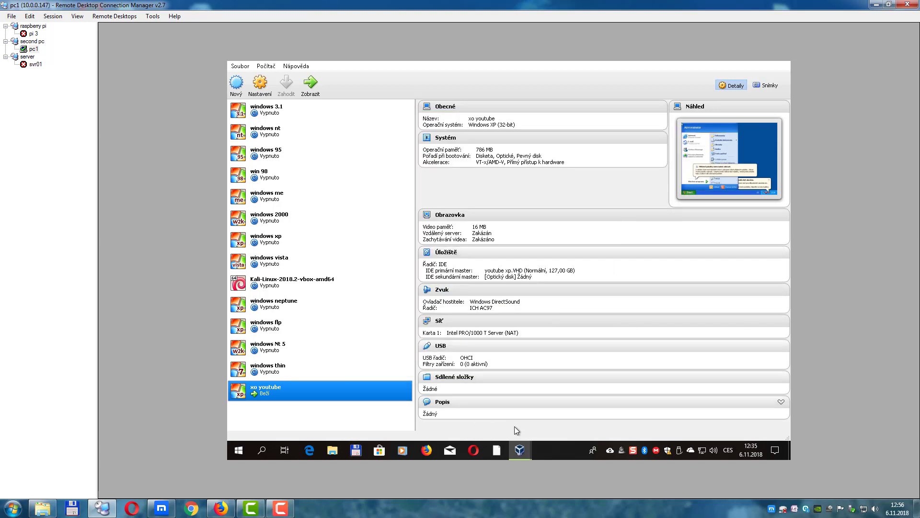
click(523, 449)
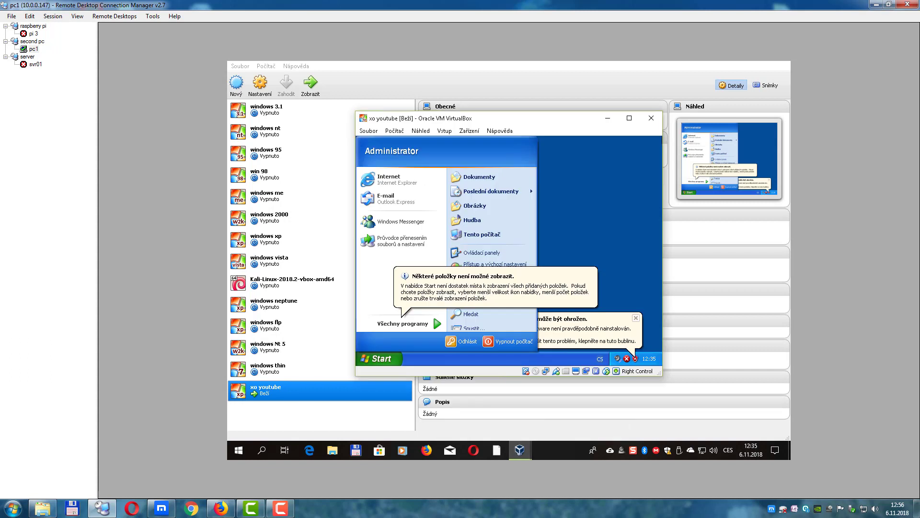
key(Down)
key(Right)
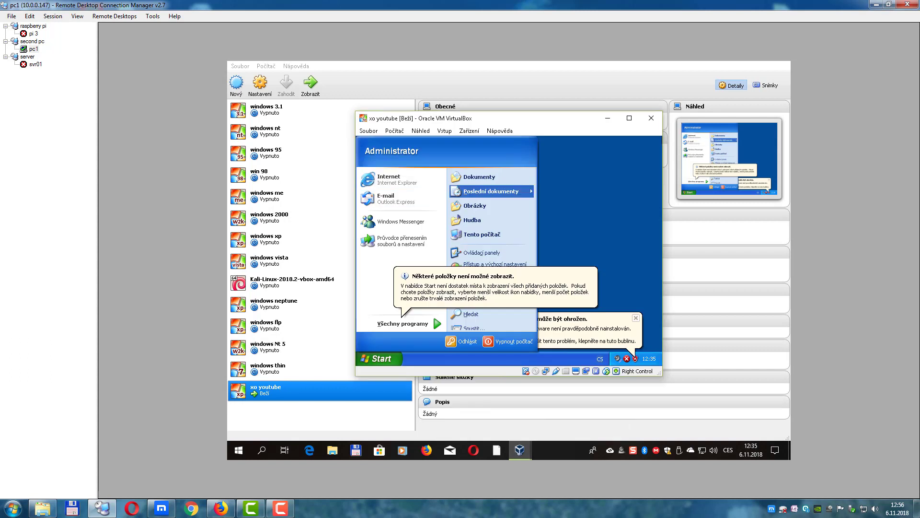
key(Down)
key(Down)
key(Down)
key(Return)
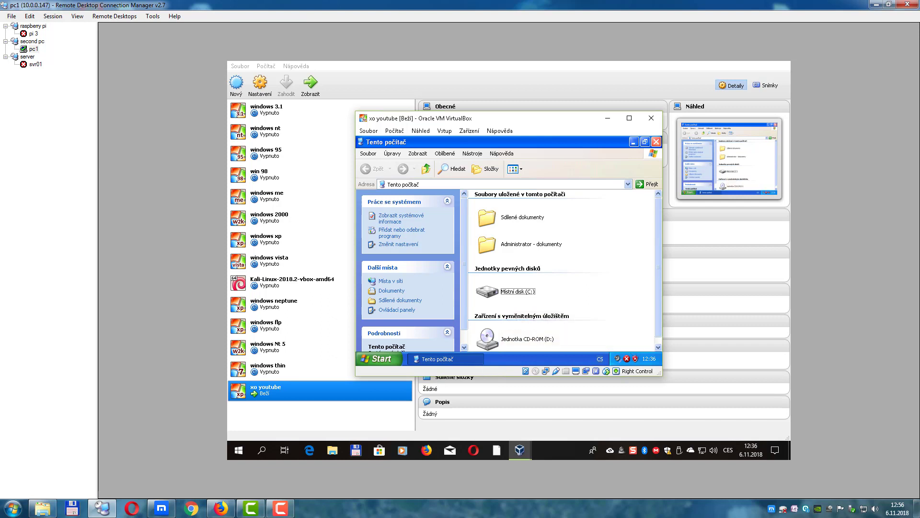
Step: Close the xo youtube virtual machine with the Vypnout počítač option
click(651, 118)
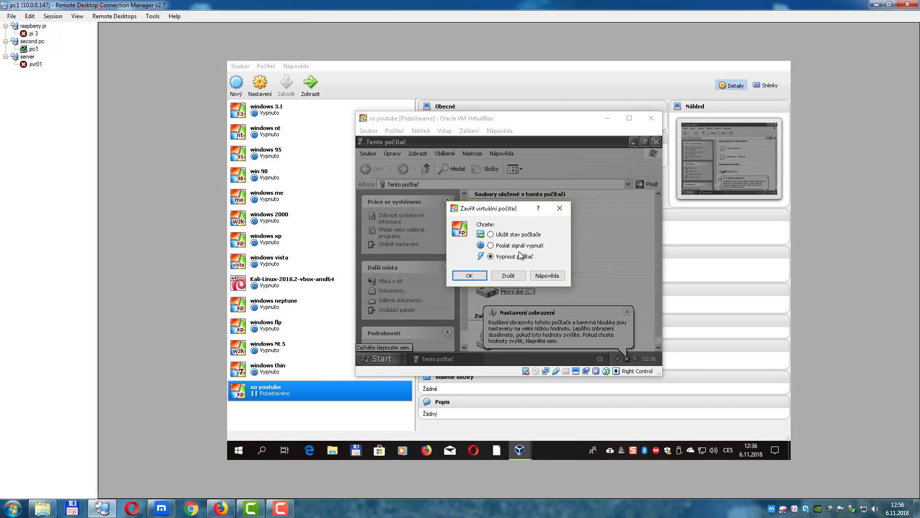
click(469, 276)
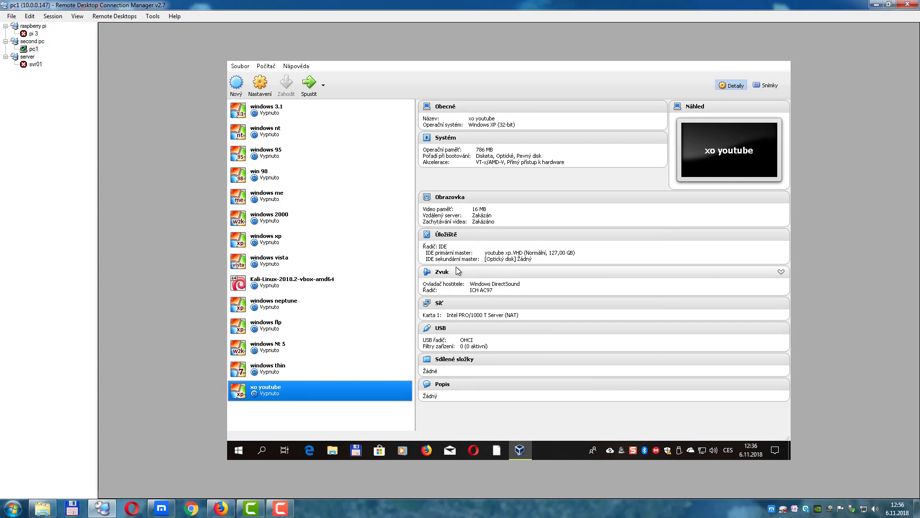
click(281, 508)
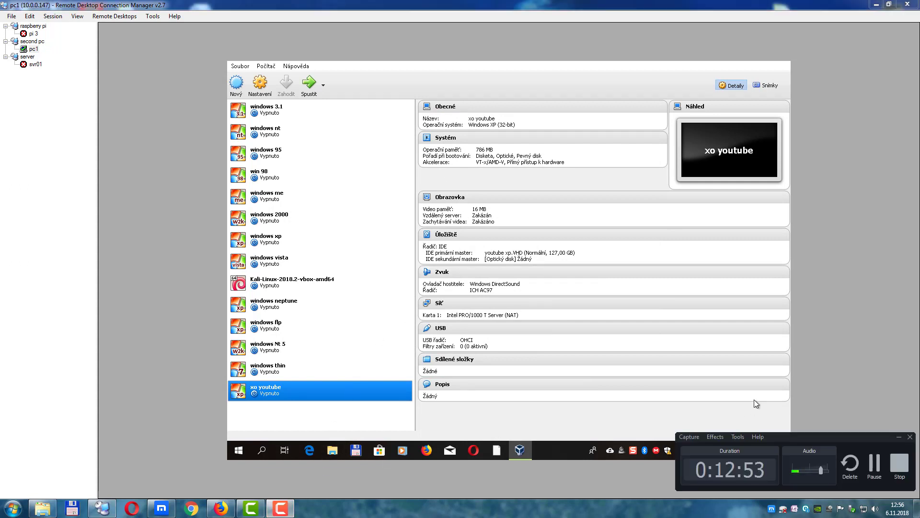